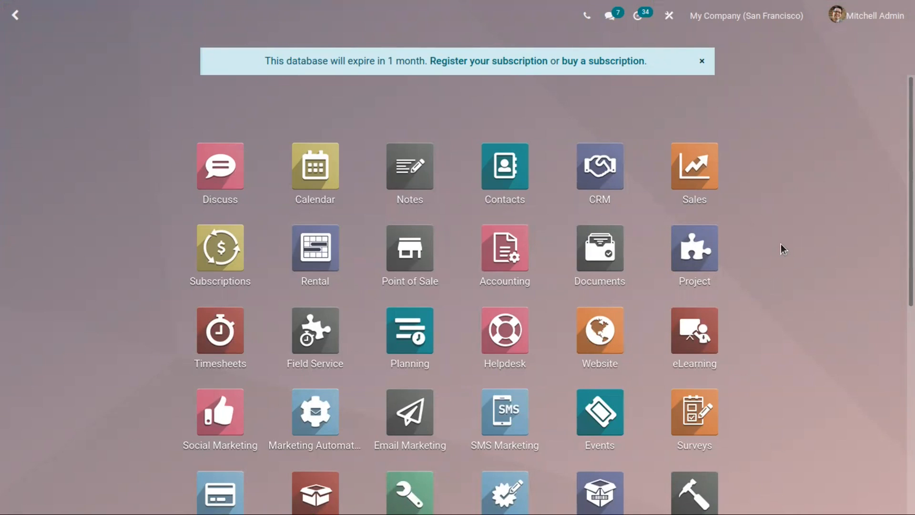
Open the Inventory app and look through its configuration options for product categories
scroll(782, 260, down, 4)
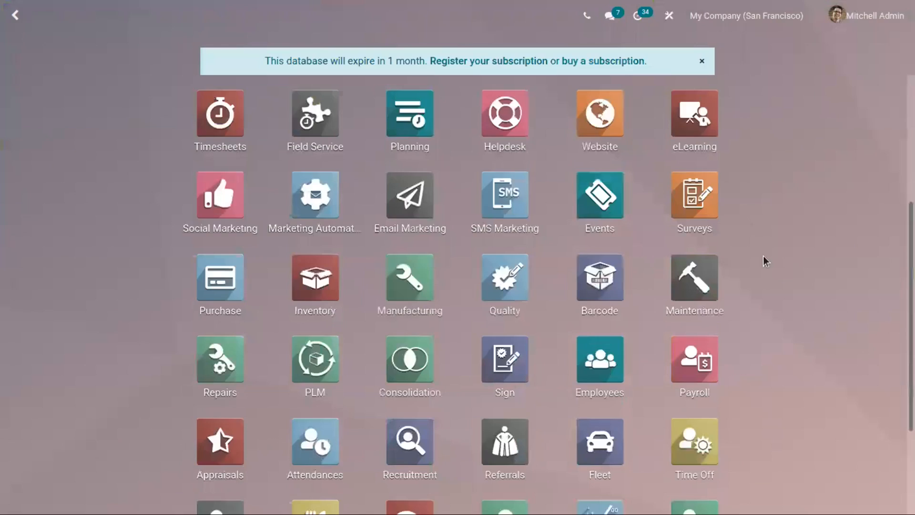
scroll(738, 276, up, 4)
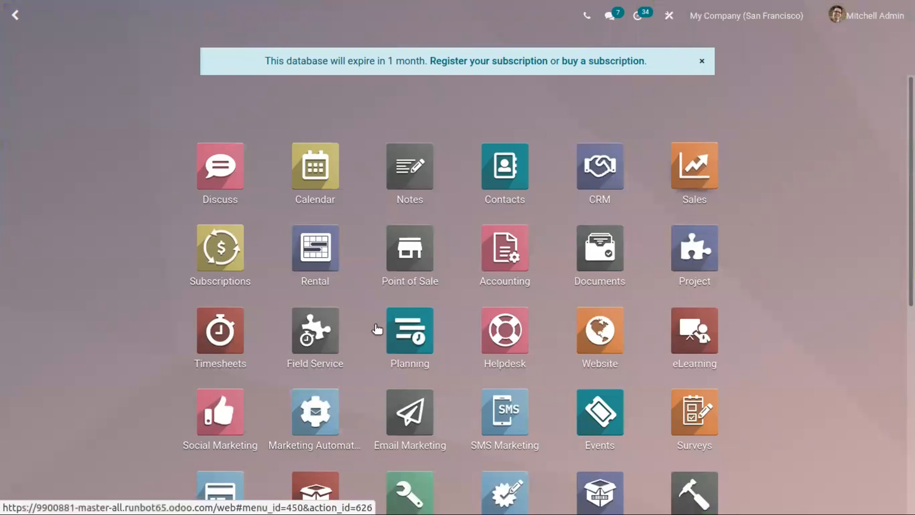
scroll(342, 435, down, 3)
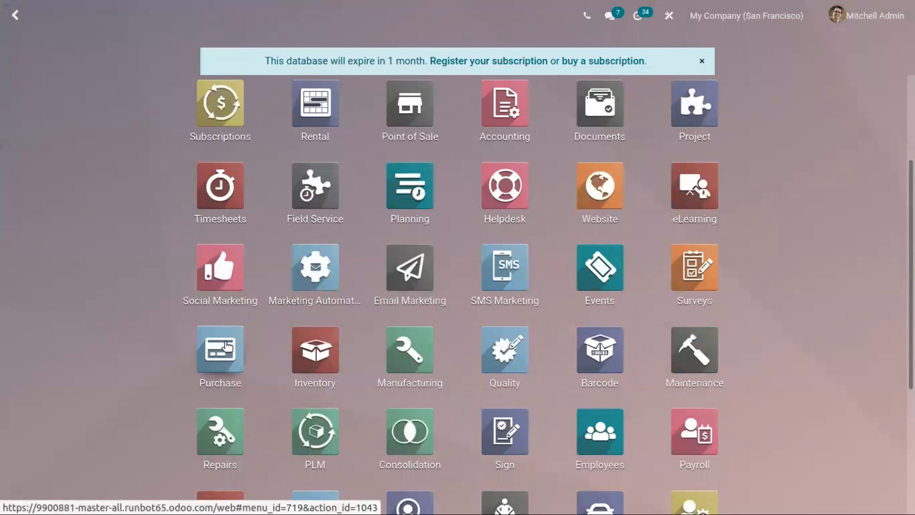
click(303, 349)
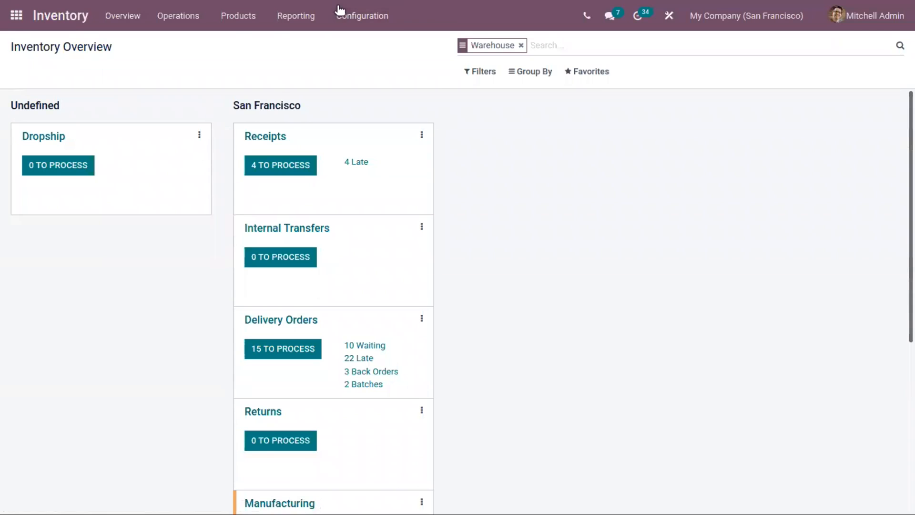
click(336, 16)
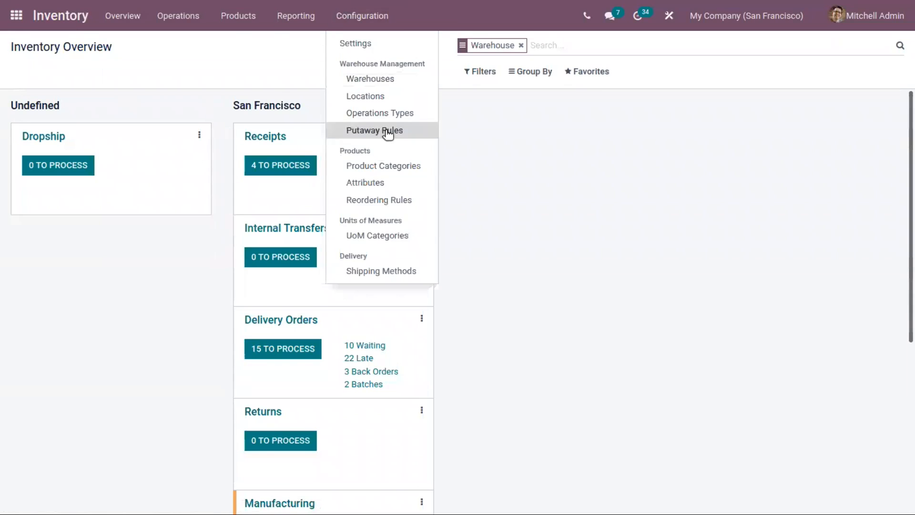
Switch to the Purchase app and open its list of product categories
click(16, 19)
click(220, 491)
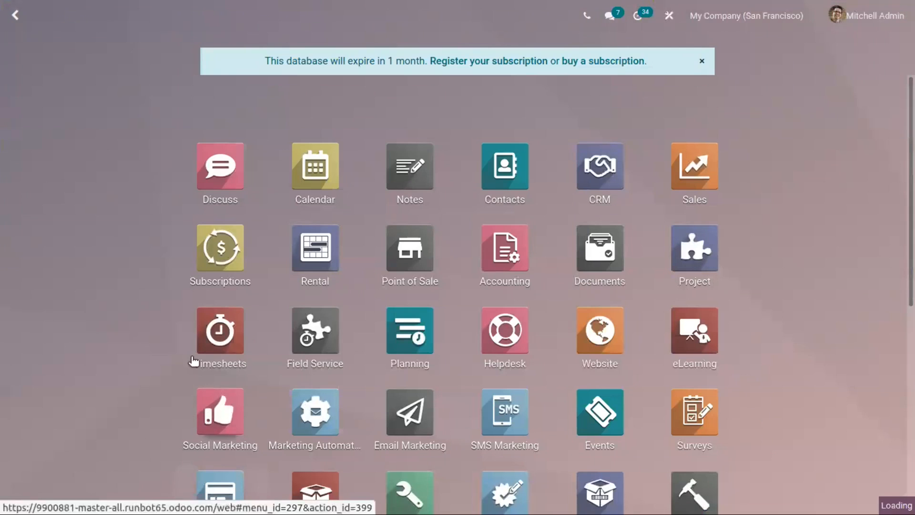
click(288, 17)
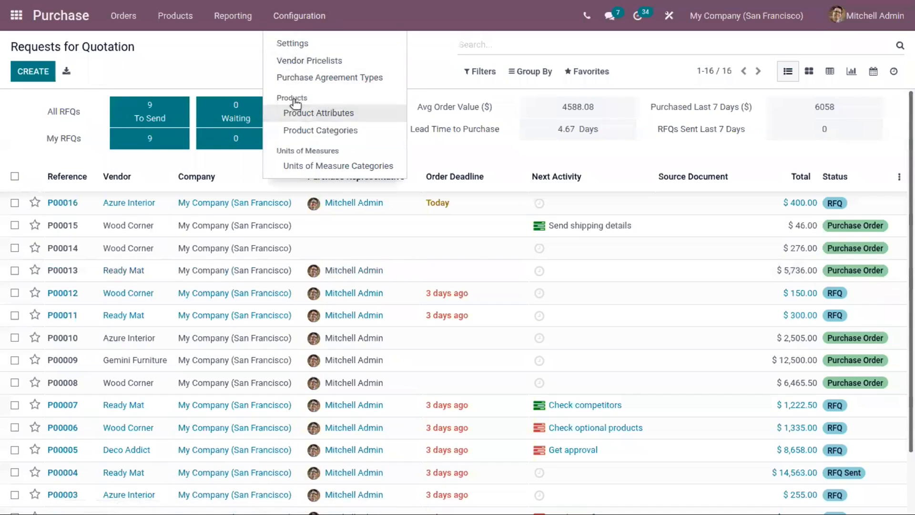
click(331, 131)
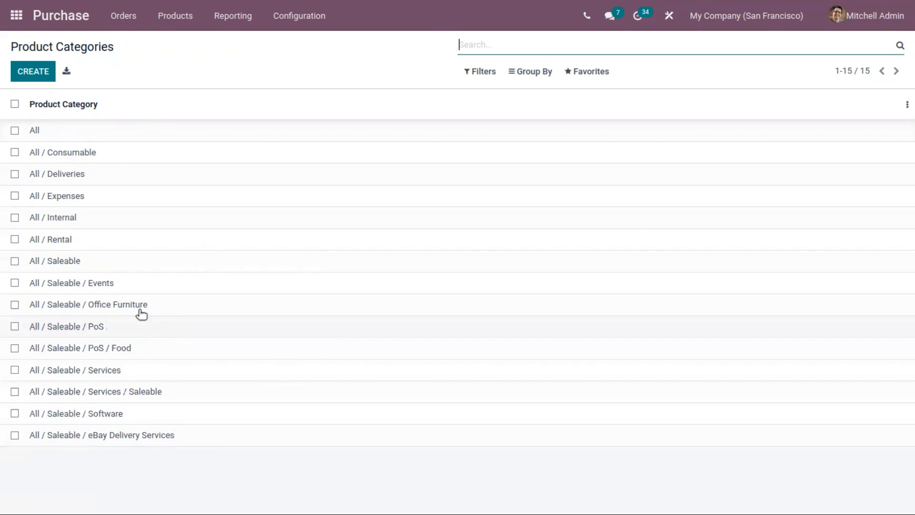
Examine the settings of the All / Expenses product category and return to the category list
click(125, 196)
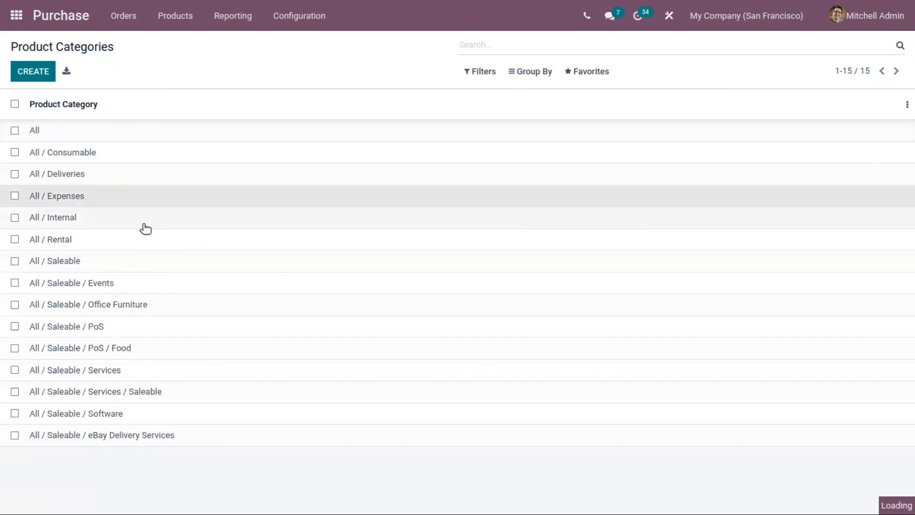
scroll(305, 465, down, 2)
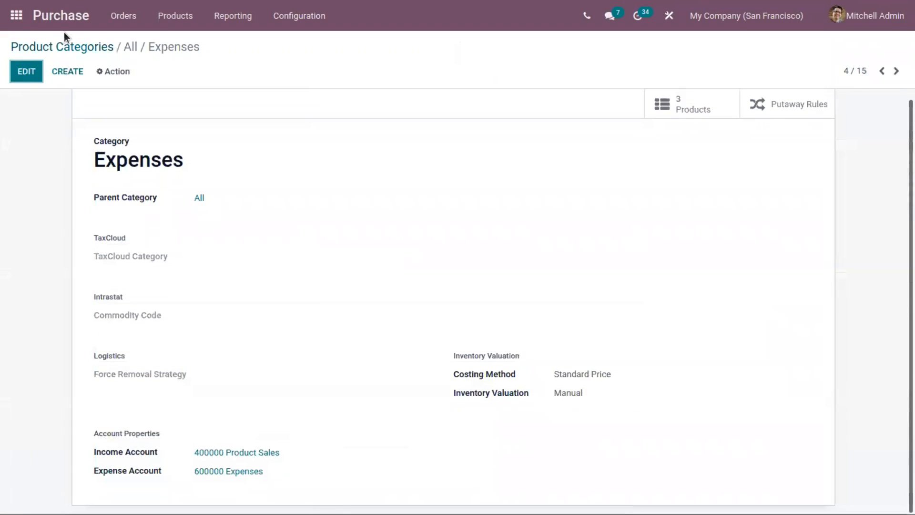
click(101, 46)
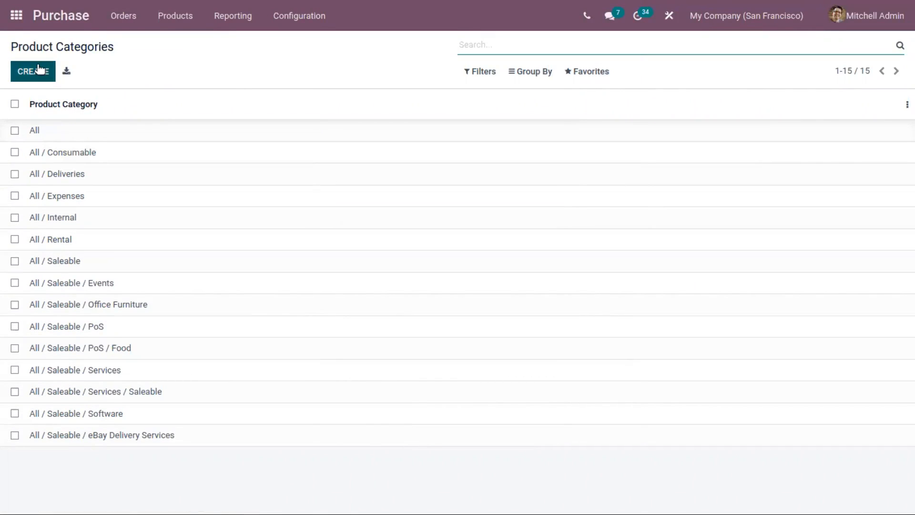
Start a new product category named Books
click(35, 69)
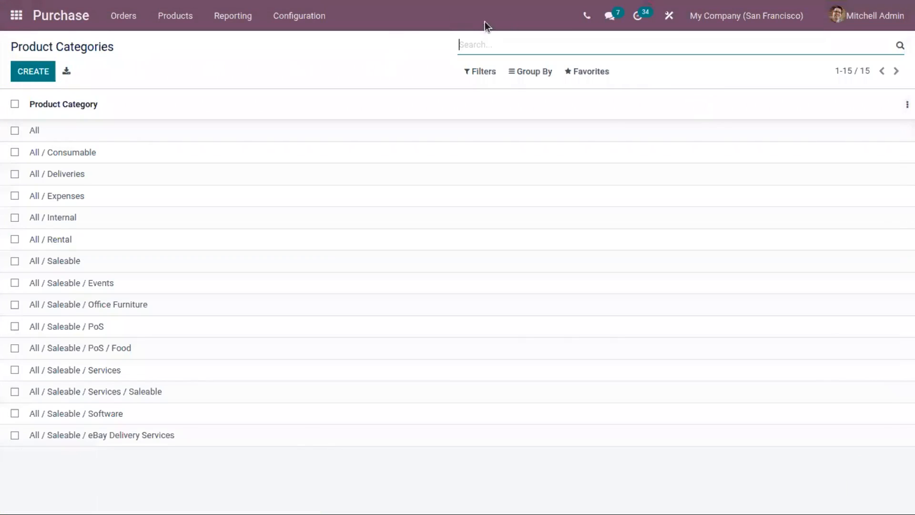
click(51, 70)
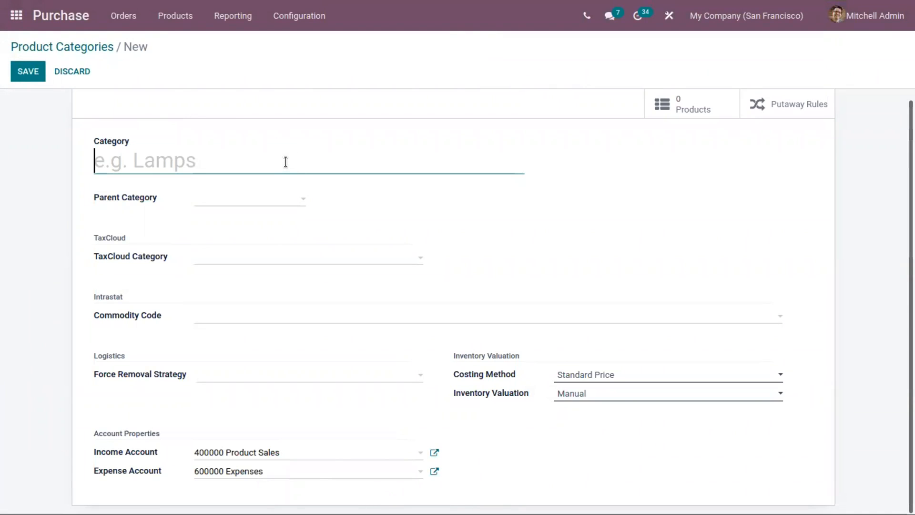
text(Books)
Set the parent category of Books to All / Saleable
click(237, 202)
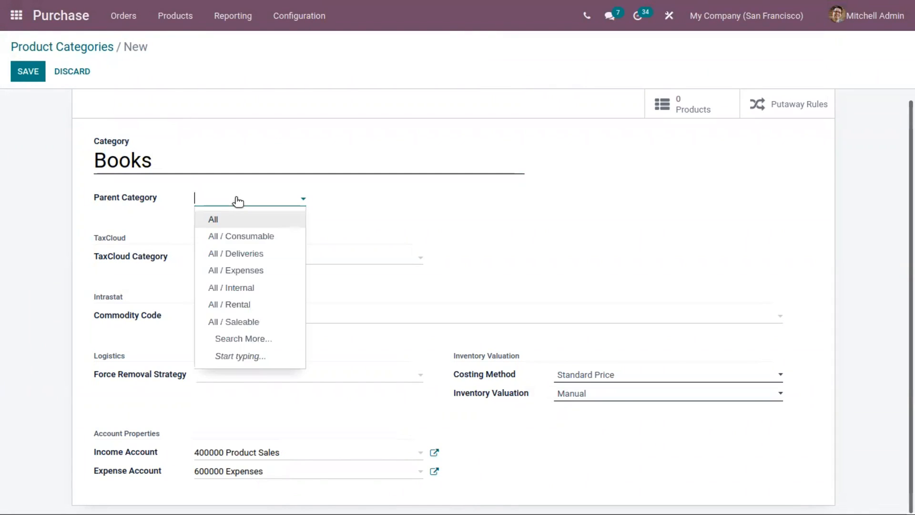
click(245, 224)
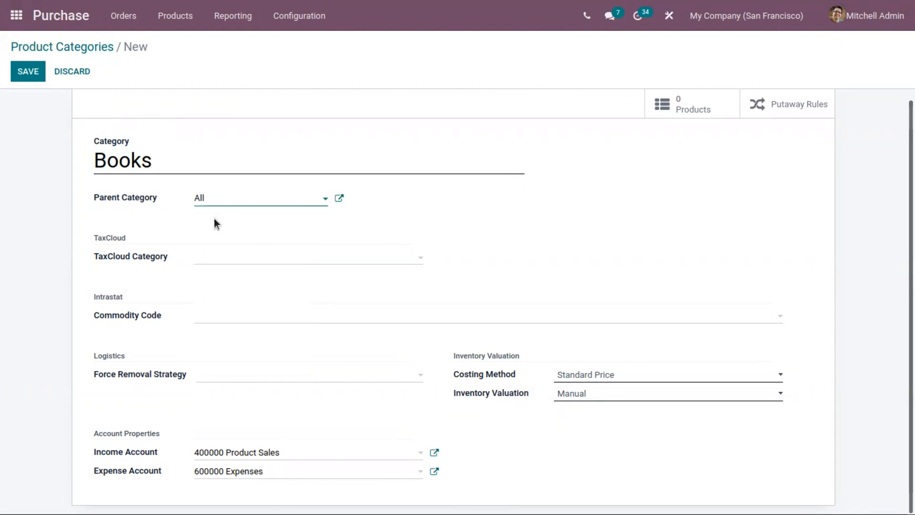
click(237, 260)
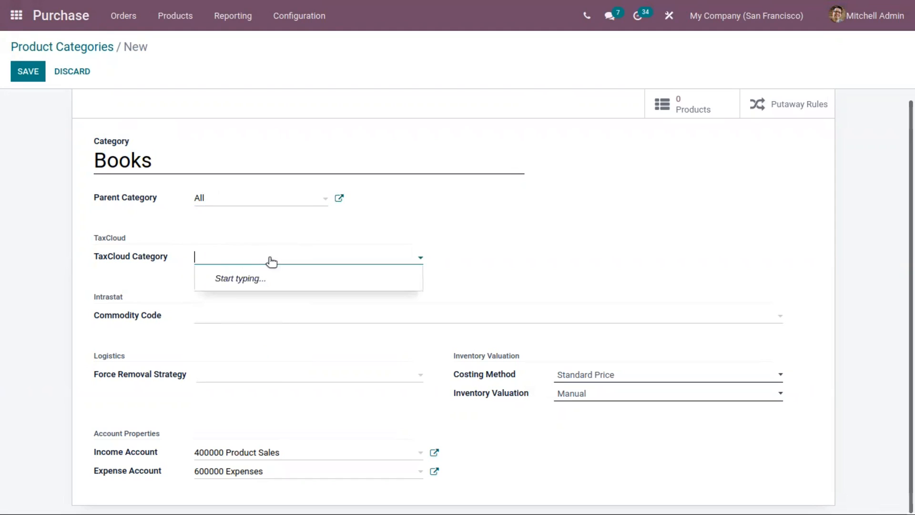
click(226, 198)
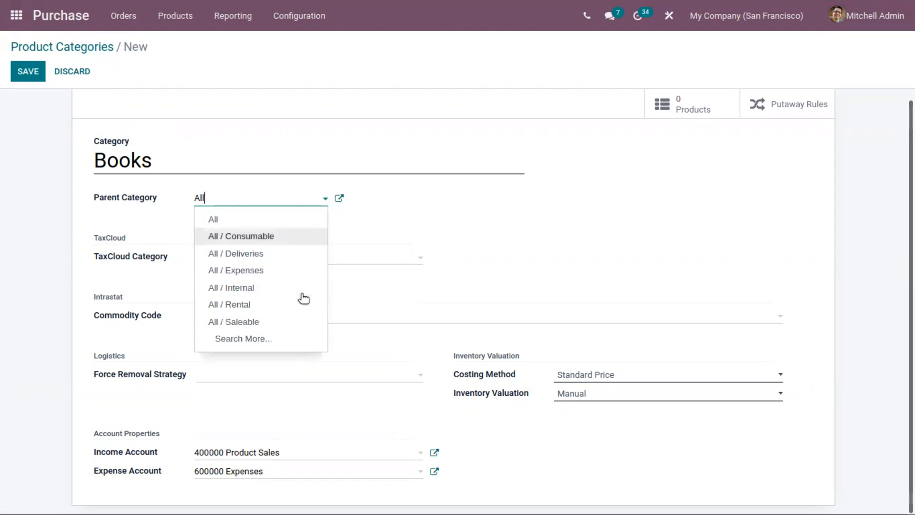
click(257, 337)
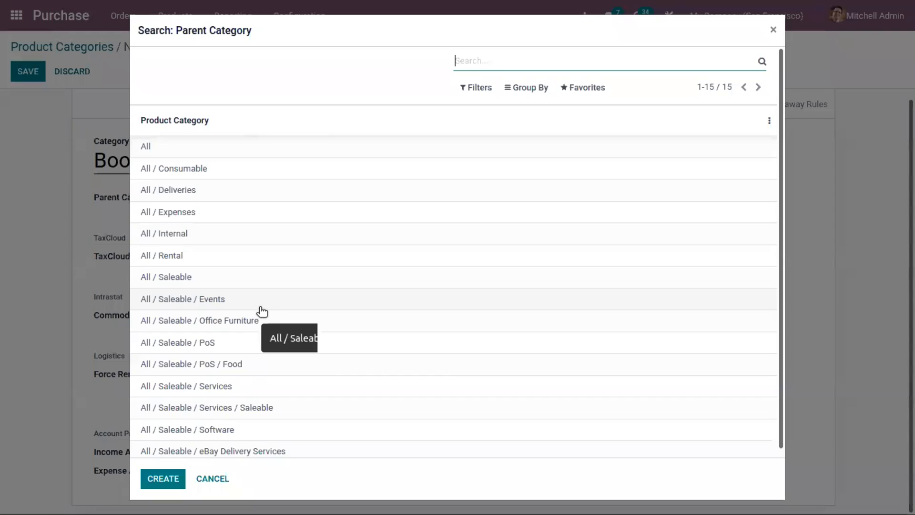
click(201, 280)
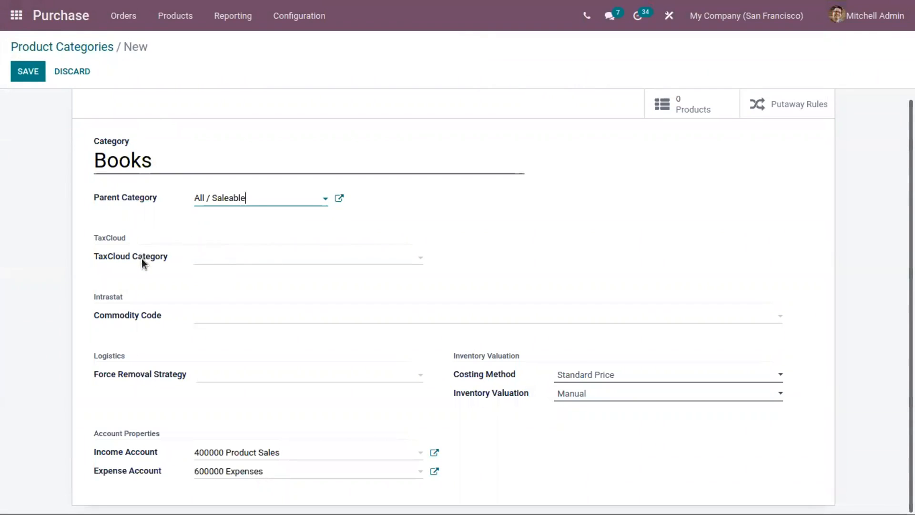
Examine the available commodity codes and force removal strategies for the Books category without choosing any
mouse_move(124, 254)
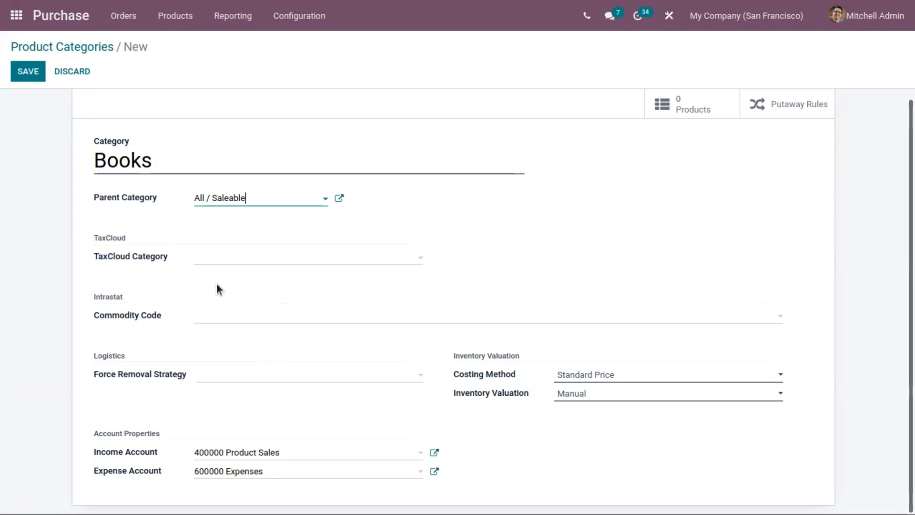
click(206, 322)
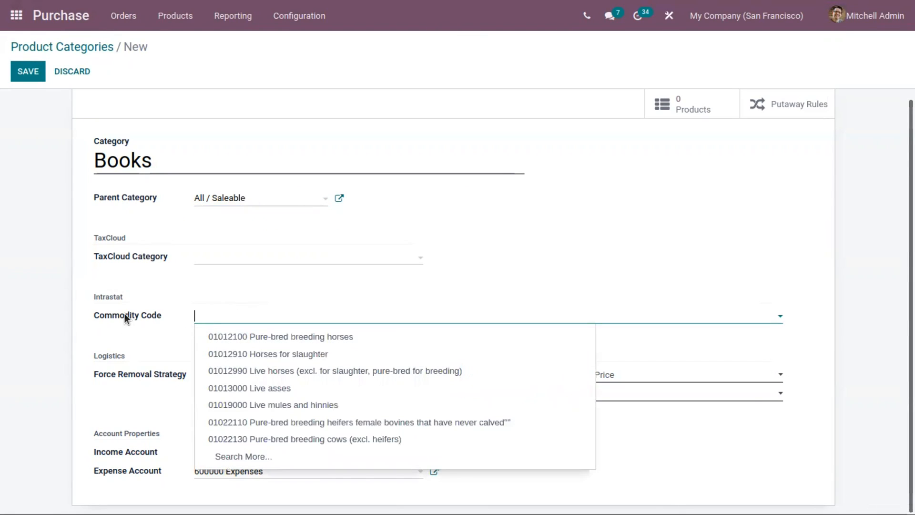
click(146, 326)
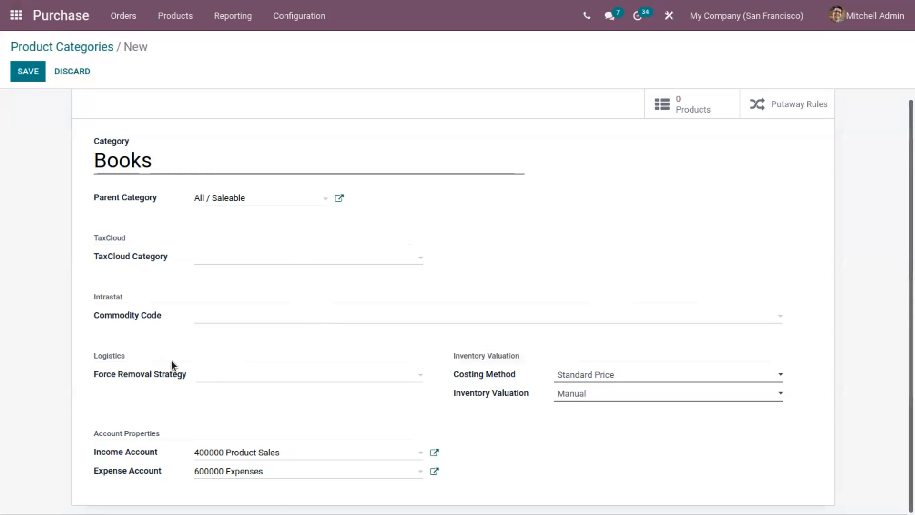
click(202, 375)
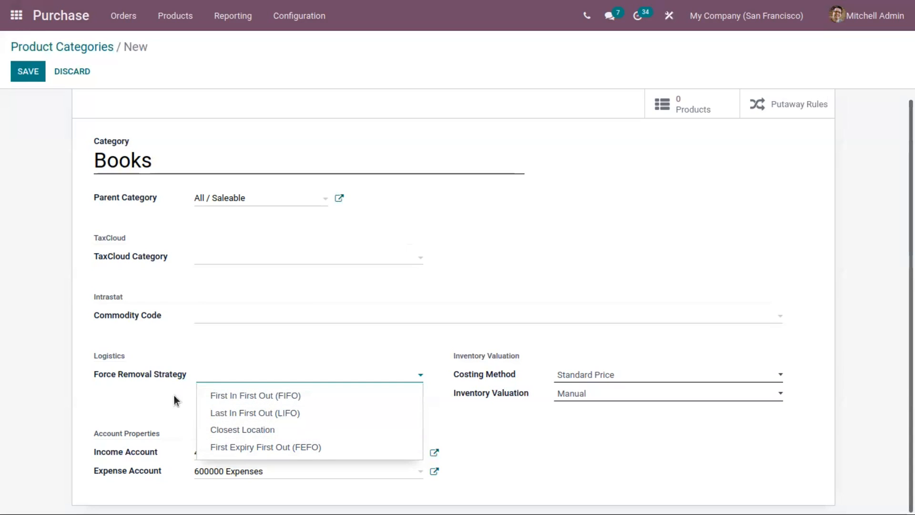
click(149, 398)
mouse_move(176, 382)
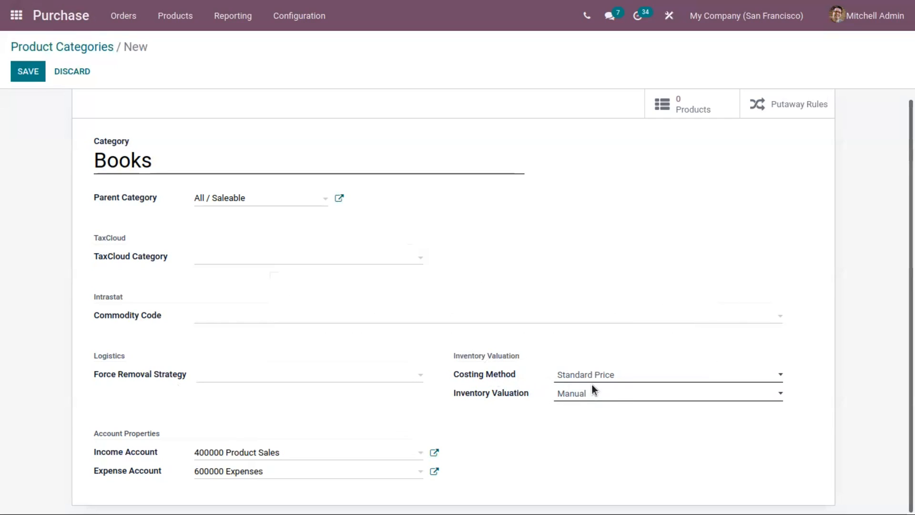
Check the available costing methods and set the inventory valuation of the Books category to Automated
click(631, 374)
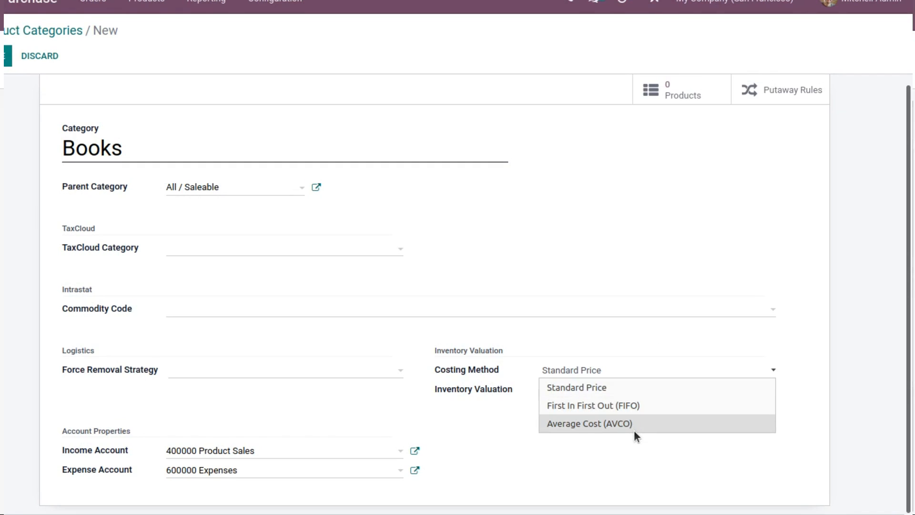
click(567, 392)
click(566, 390)
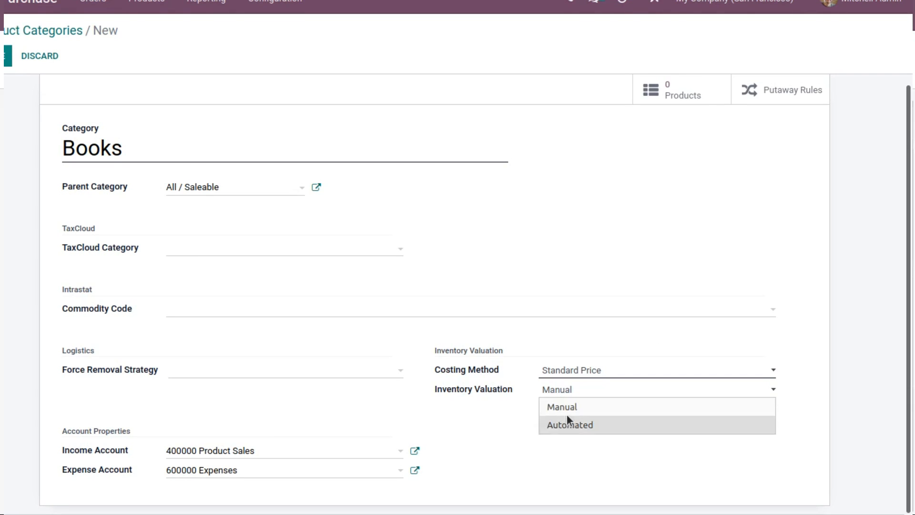
click(600, 423)
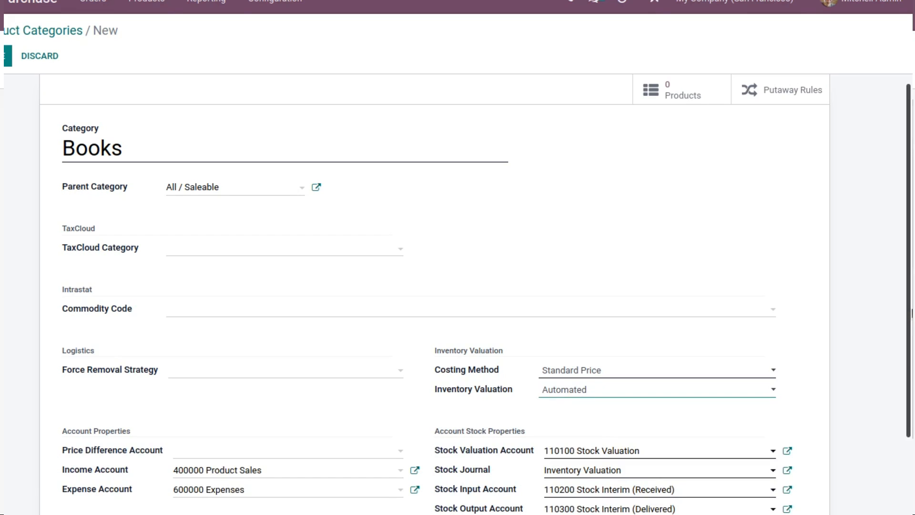
Review the account stock properties, then switch the inventory valuation to Manual and back to Automated for comparison
scroll(892, 366, down, 2)
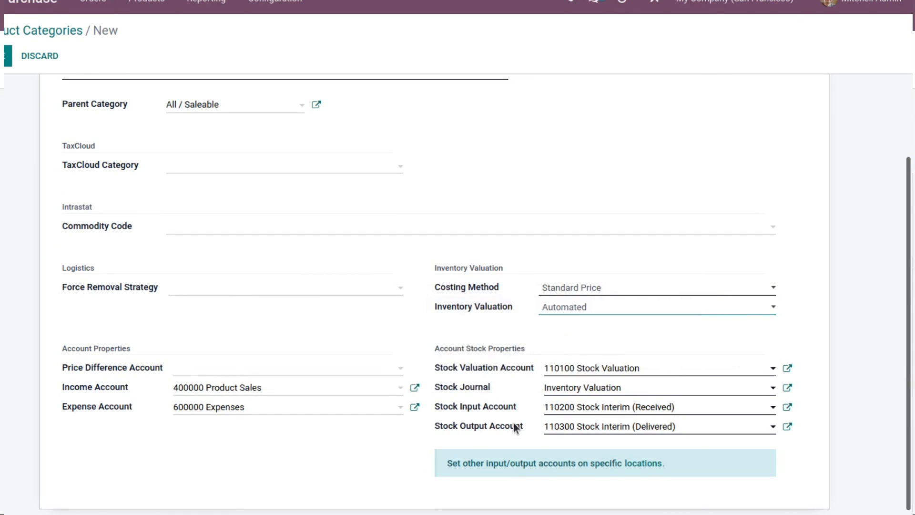
click(554, 307)
click(554, 324)
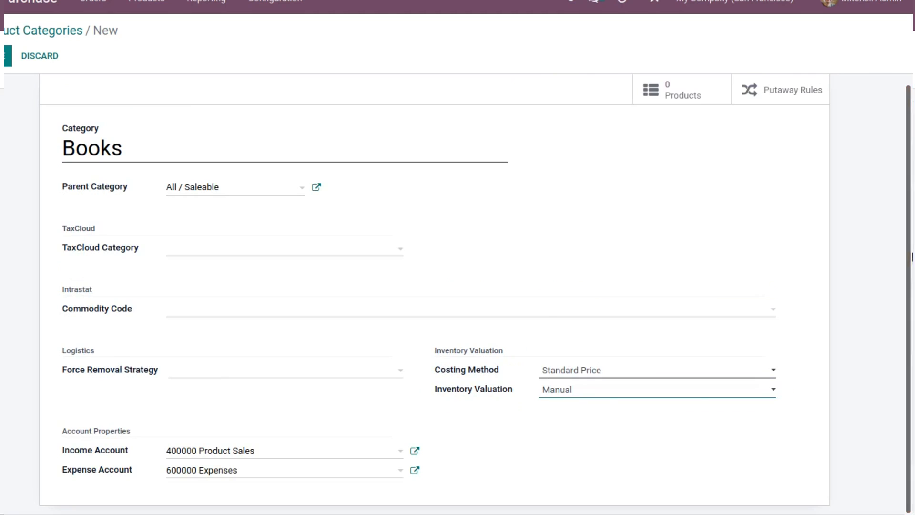
click(563, 390)
click(562, 421)
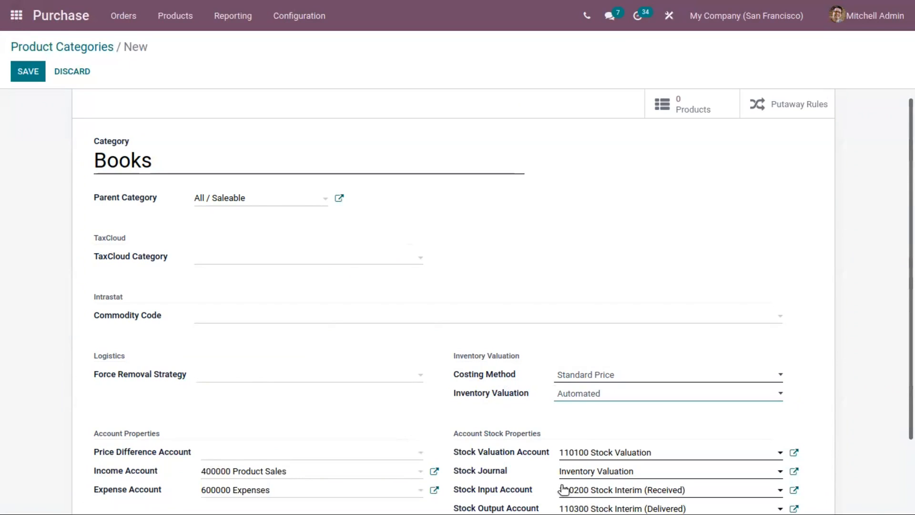
Review the income, expense and stock accounts of the Books category and save it
scroll(465, 361, down, 2)
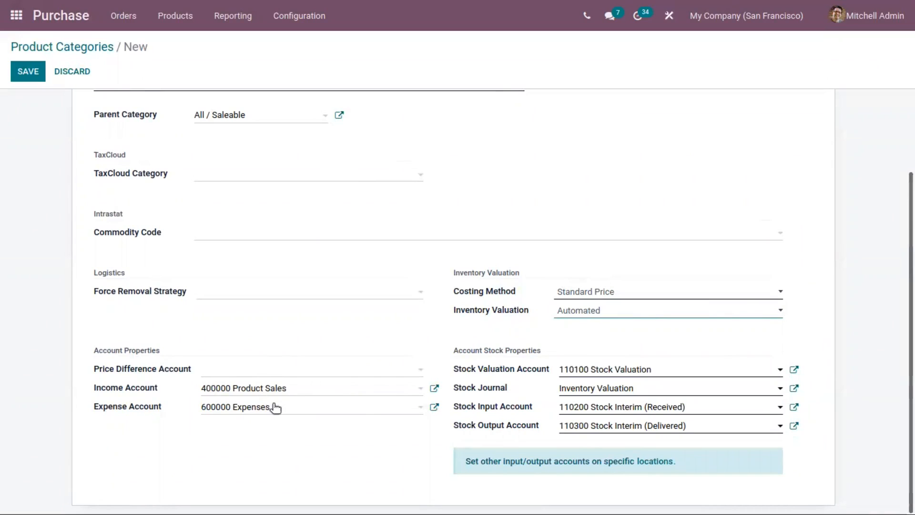
scroll(223, 397, up, 2)
scroll(223, 398, down, 2)
scroll(211, 348, up, 2)
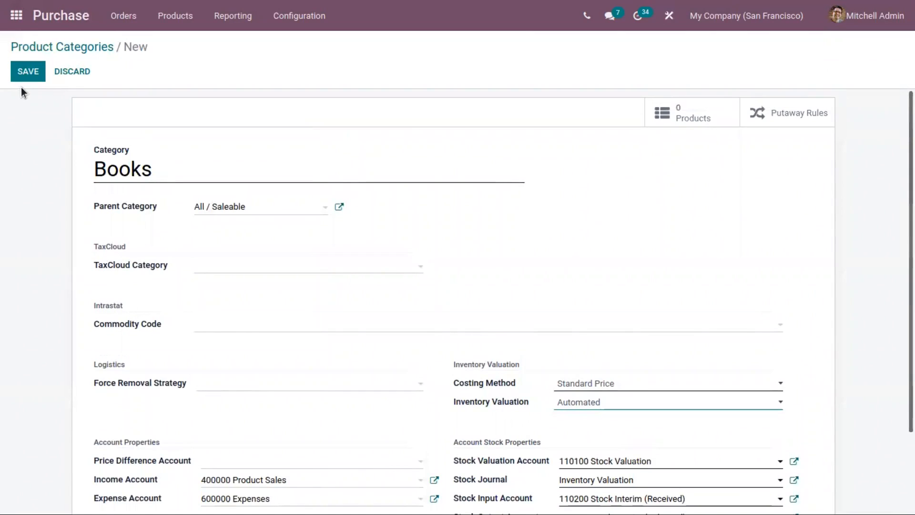
click(27, 71)
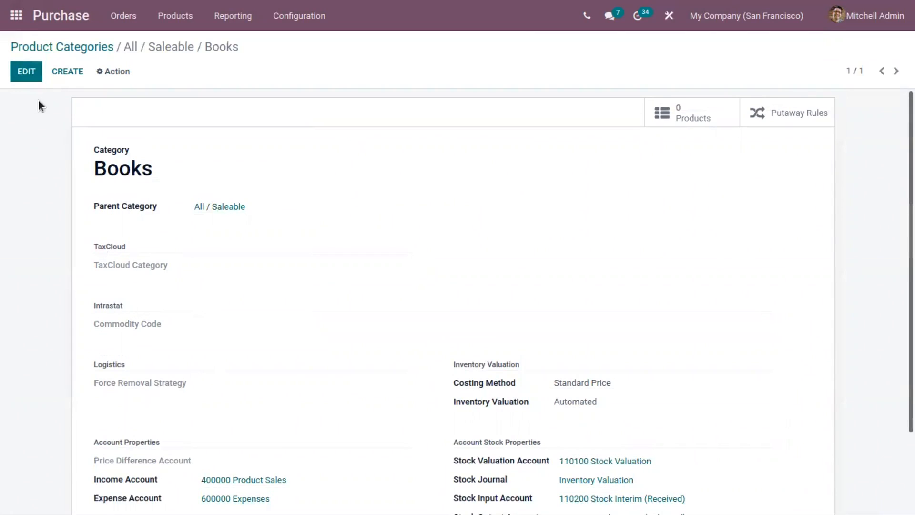
Edit the Books category to set its force removal strategy to First In First Out (FIFO), and save it
click(29, 76)
click(234, 382)
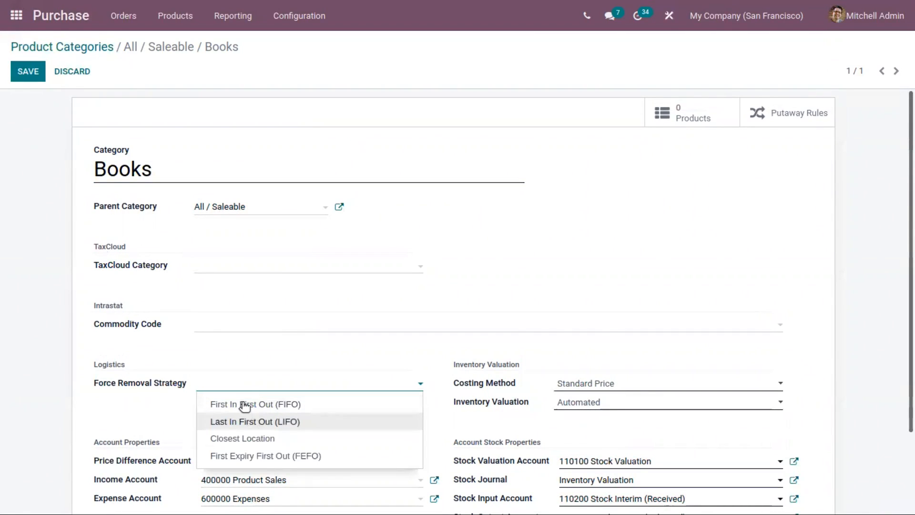
click(243, 404)
click(28, 72)
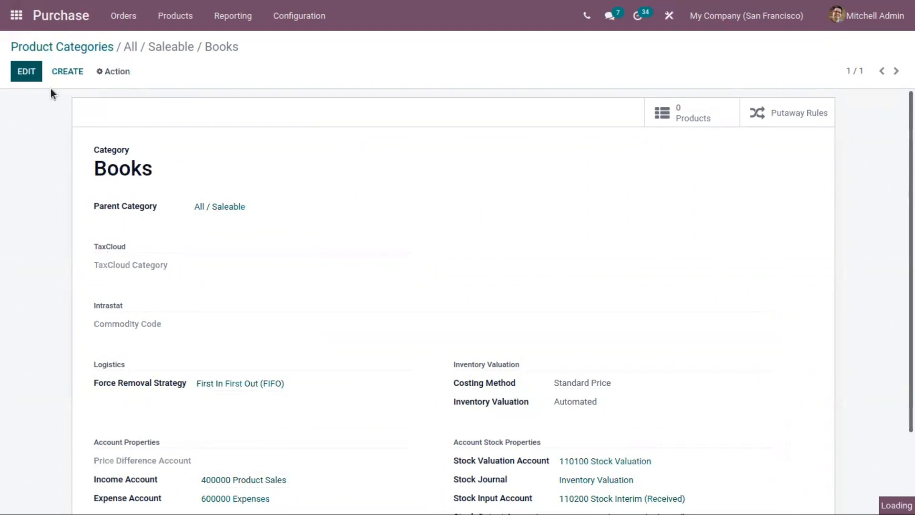
Return from the Books category, go to the product list and start a new product named Odoo Book
click(71, 46)
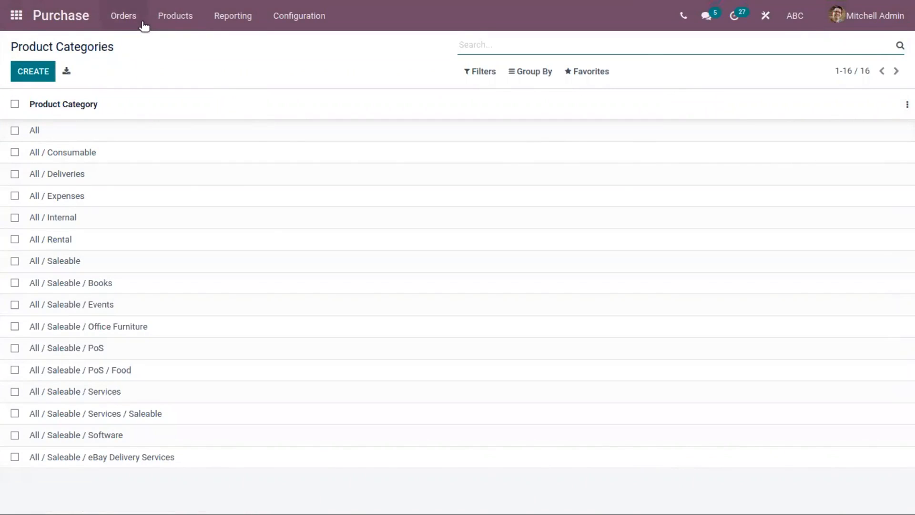
click(175, 16)
click(183, 42)
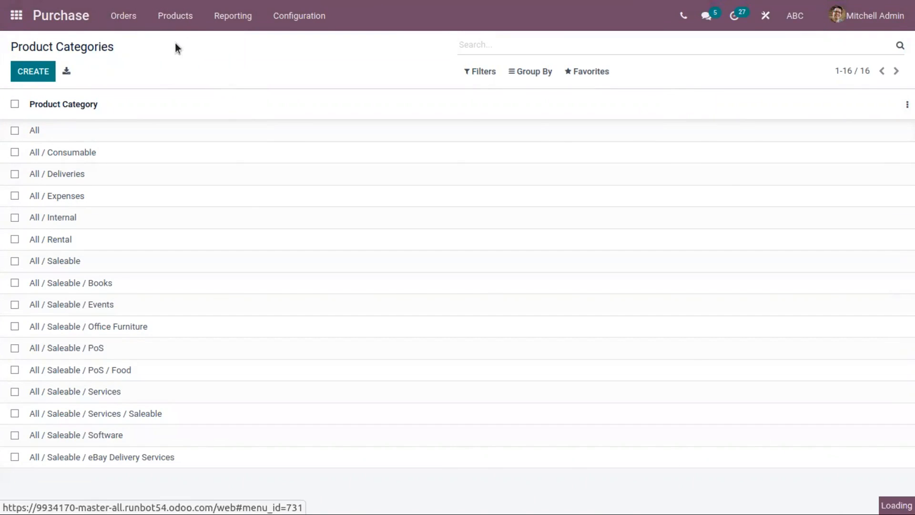
click(51, 75)
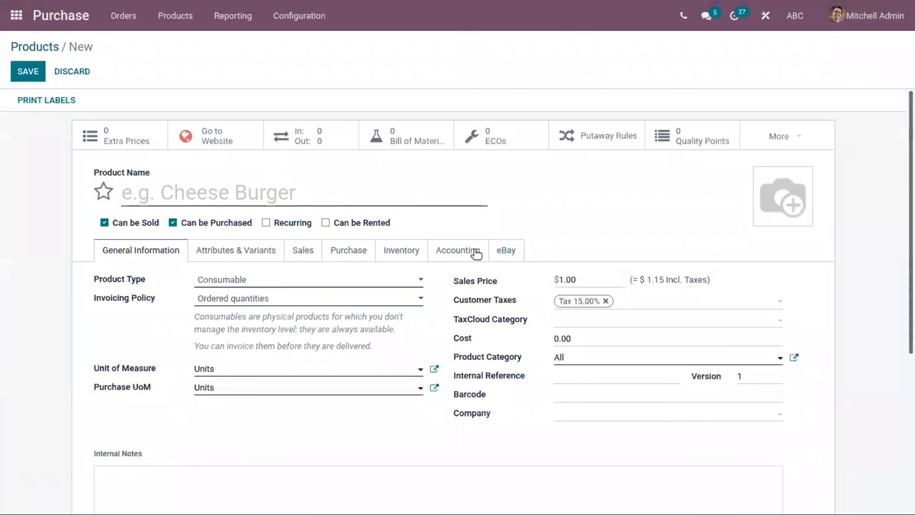
click(407, 187)
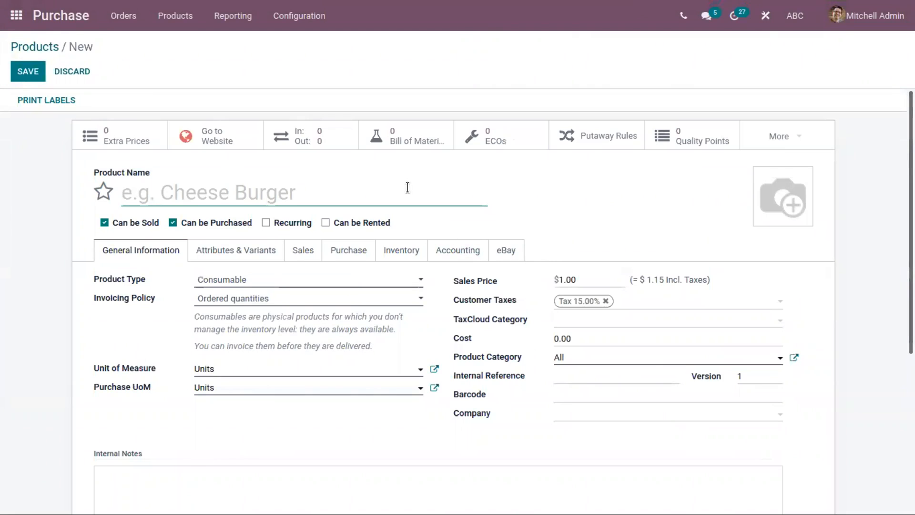
text(Odoo)
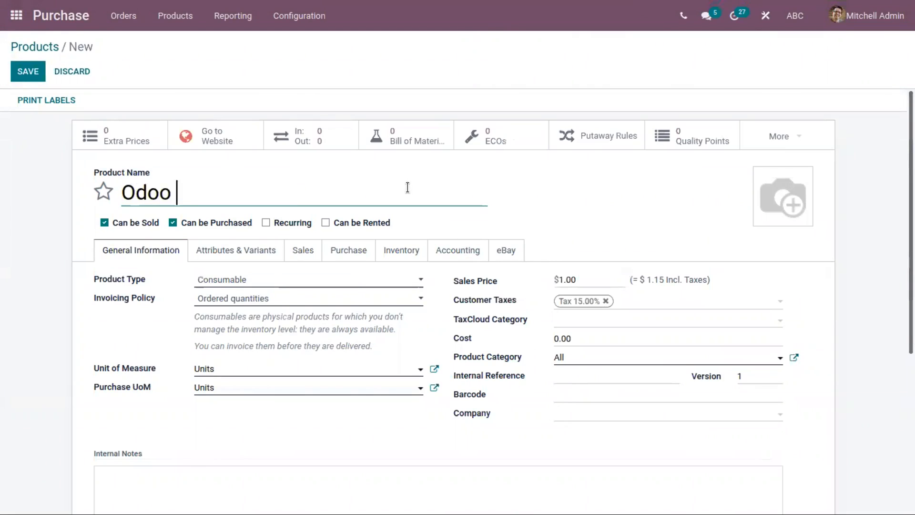
text( Book)
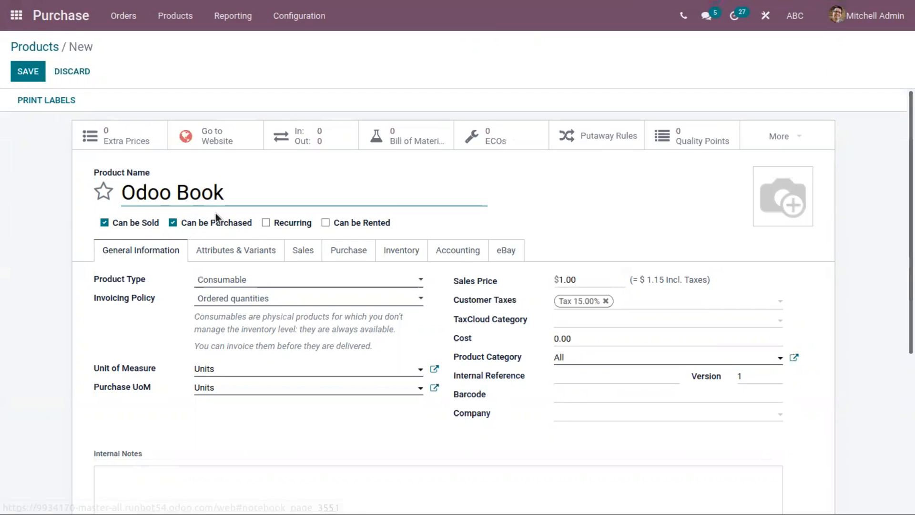
Make Odoo Book a Storable Product with a sales price of $1000.00 and a cost of 800.00
click(238, 281)
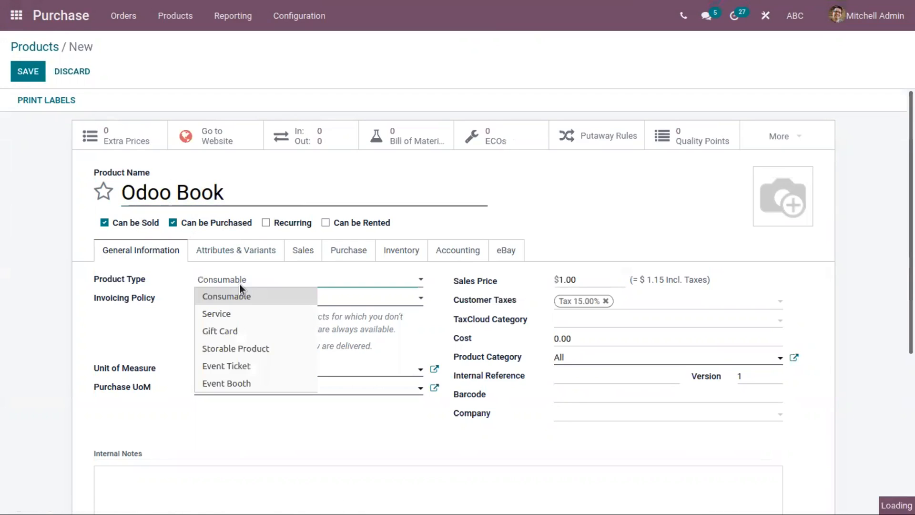
click(263, 348)
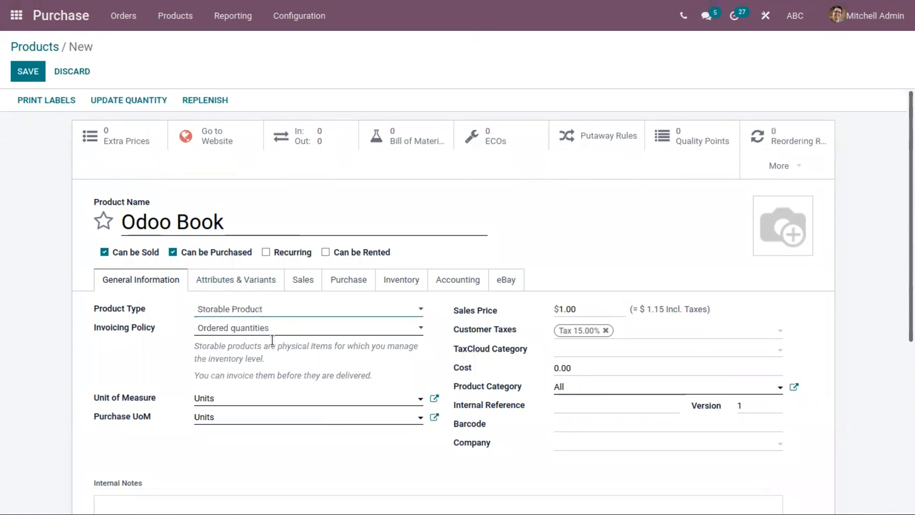
click(563, 310)
text(000)
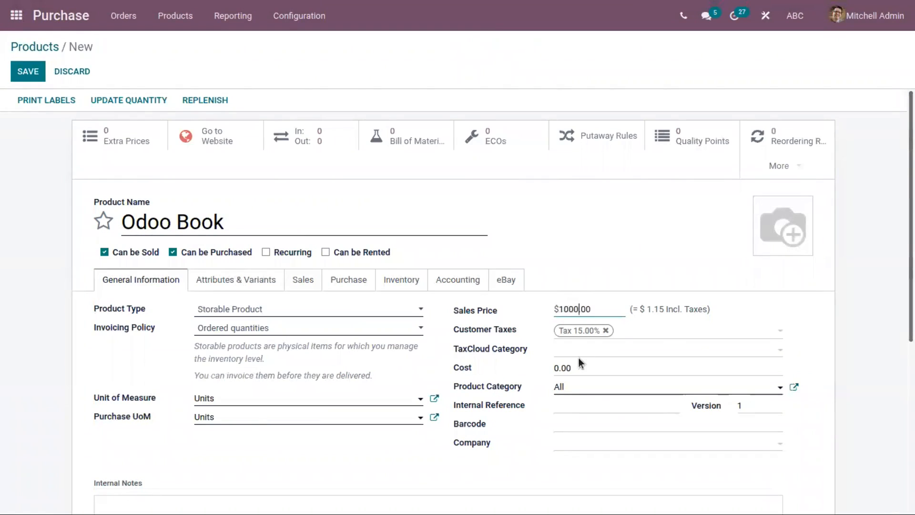
click(557, 366)
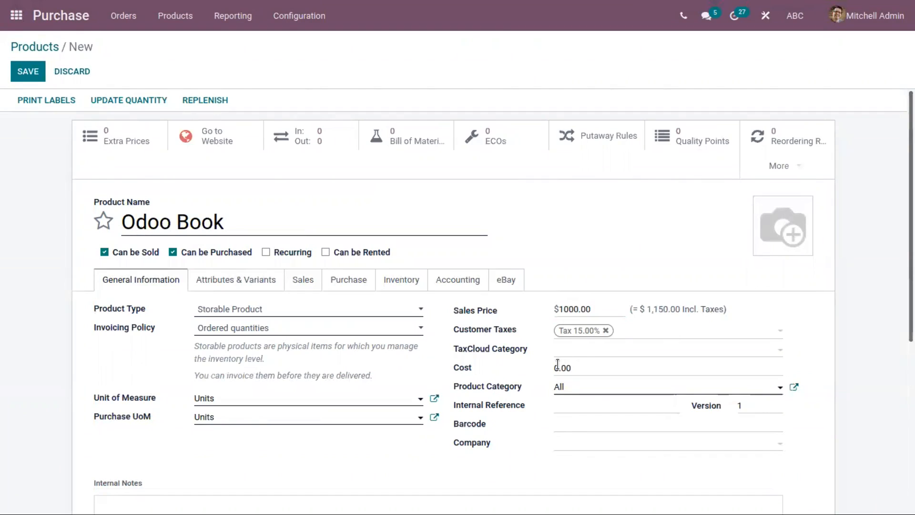
click(562, 364)
text(80)
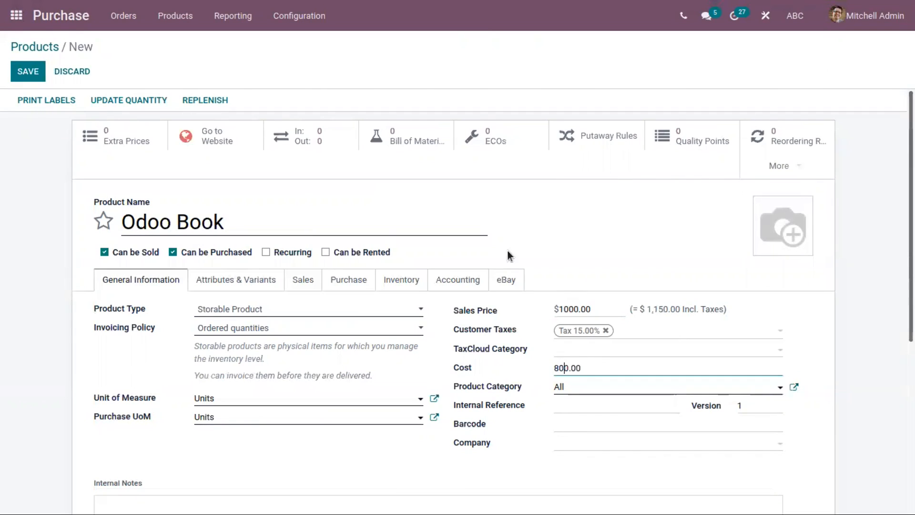
Add Azure Interior as a vendor of Odoo Book with a purchase price of 850
click(353, 279)
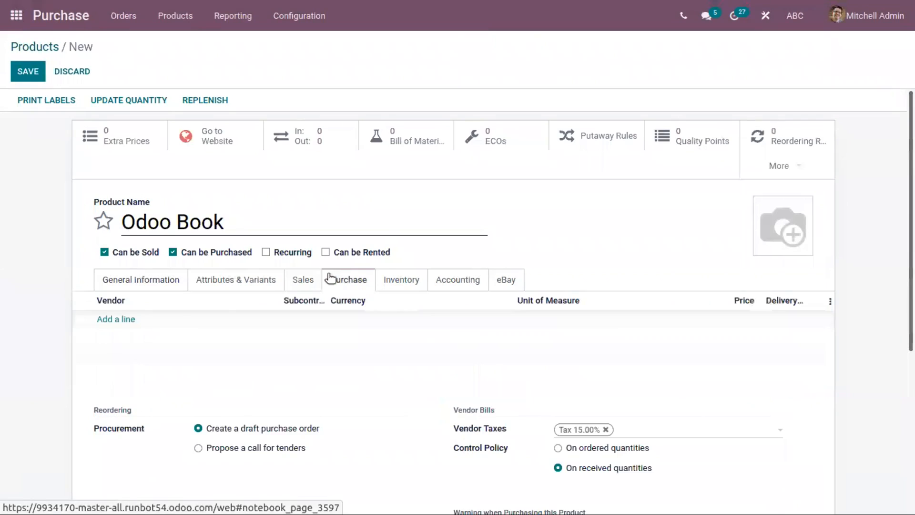
click(135, 321)
click(146, 320)
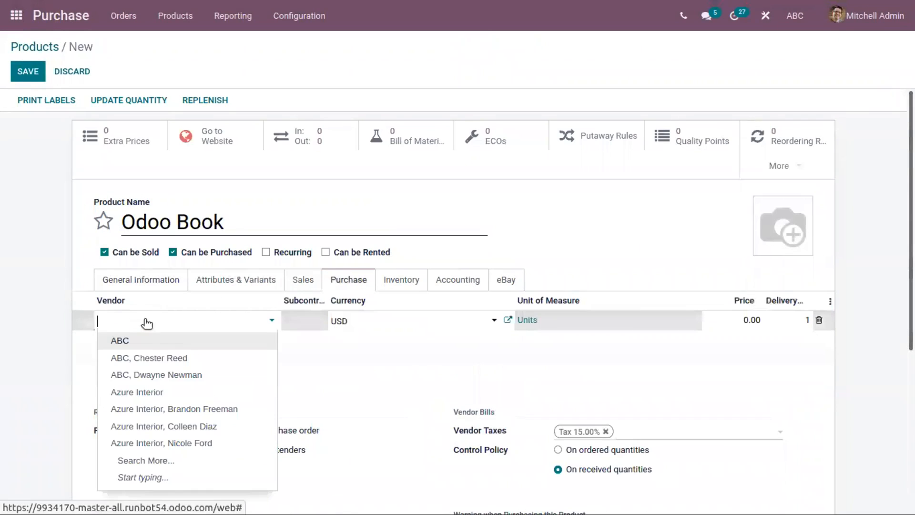
click(190, 391)
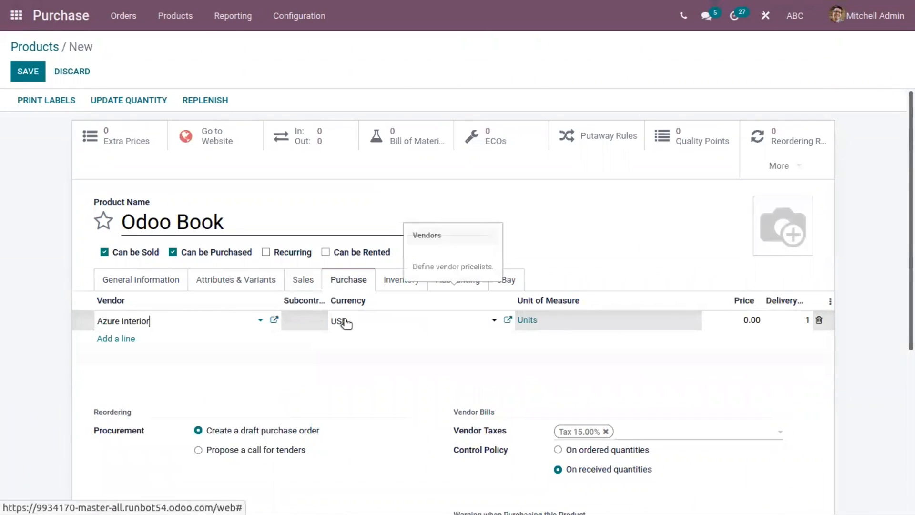
click(748, 319)
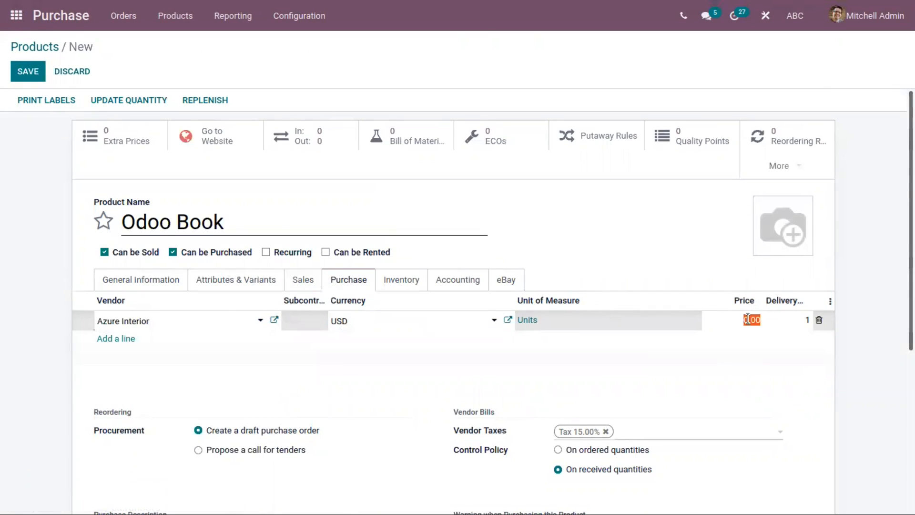
text(850)
click(632, 256)
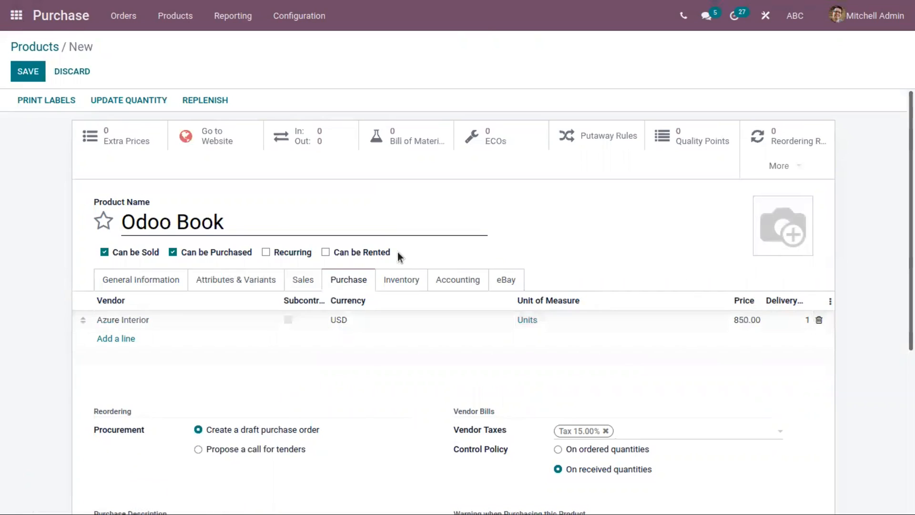
Set the product category of Odoo Book to All / Saleable / Books
click(126, 284)
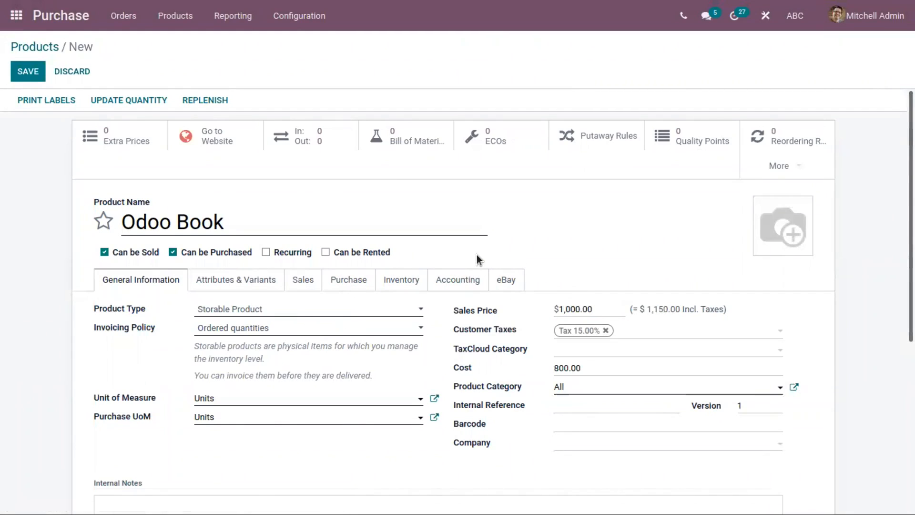
click(585, 389)
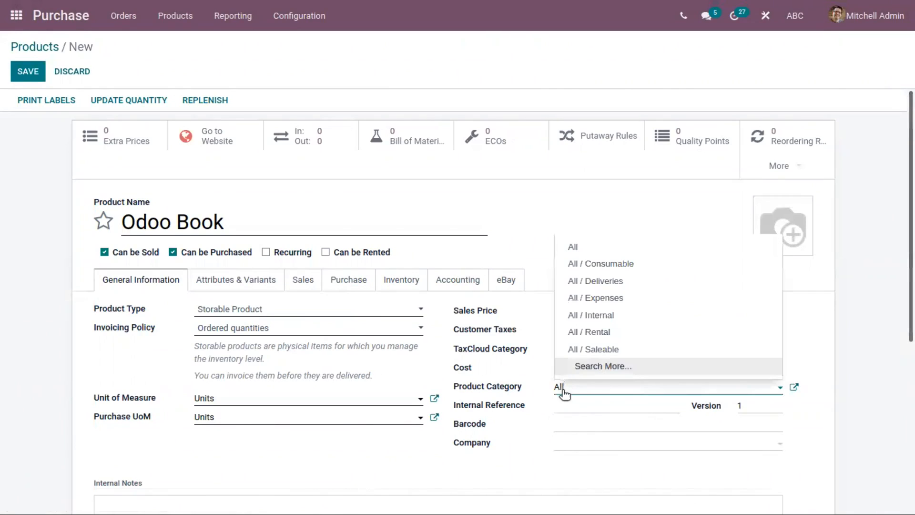
click(596, 366)
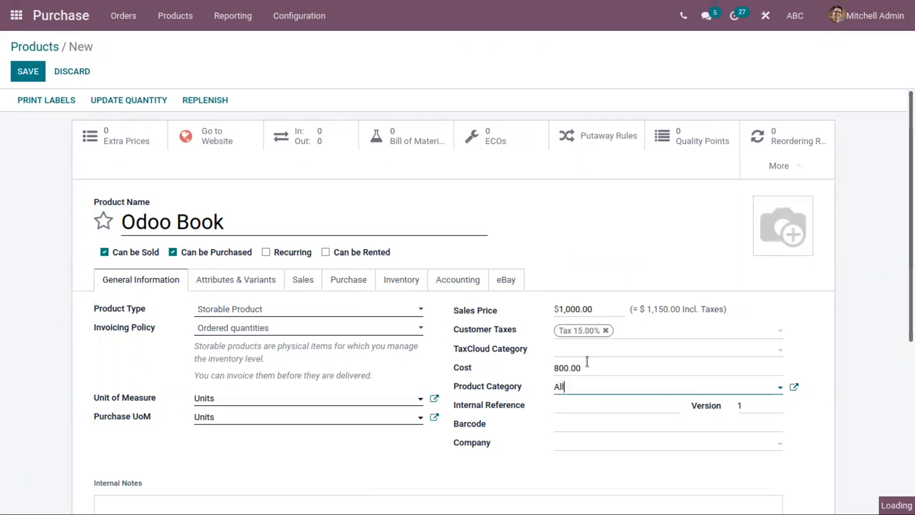
scroll(307, 337, down, 1)
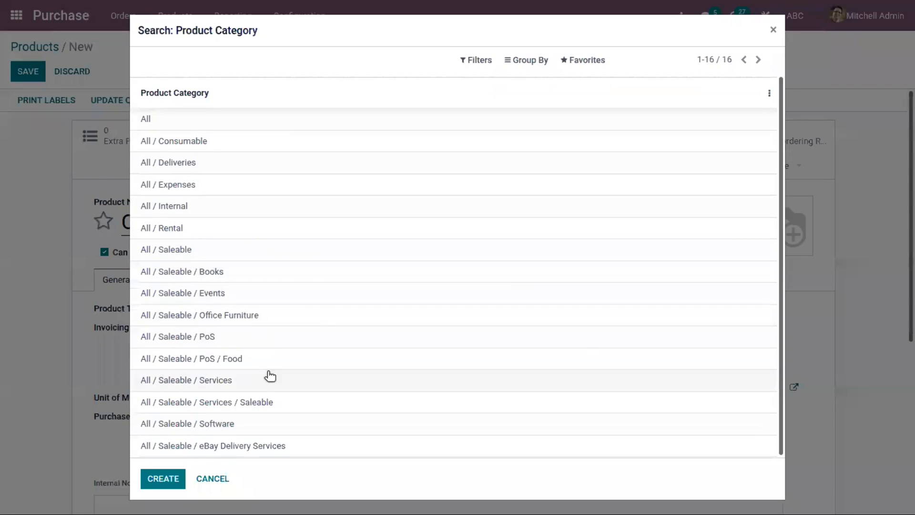
click(228, 272)
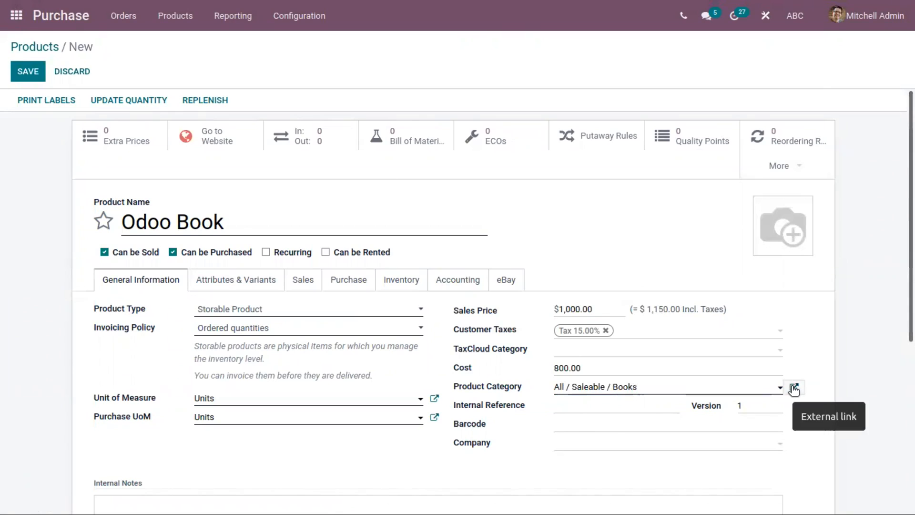
Review the Books category's settings from the product form and save the category and the product
click(793, 387)
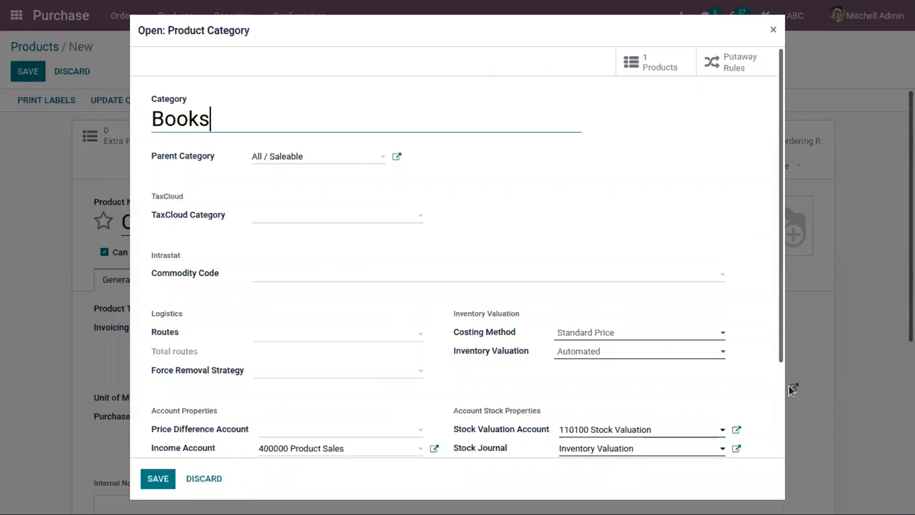
scroll(328, 302, down, 3)
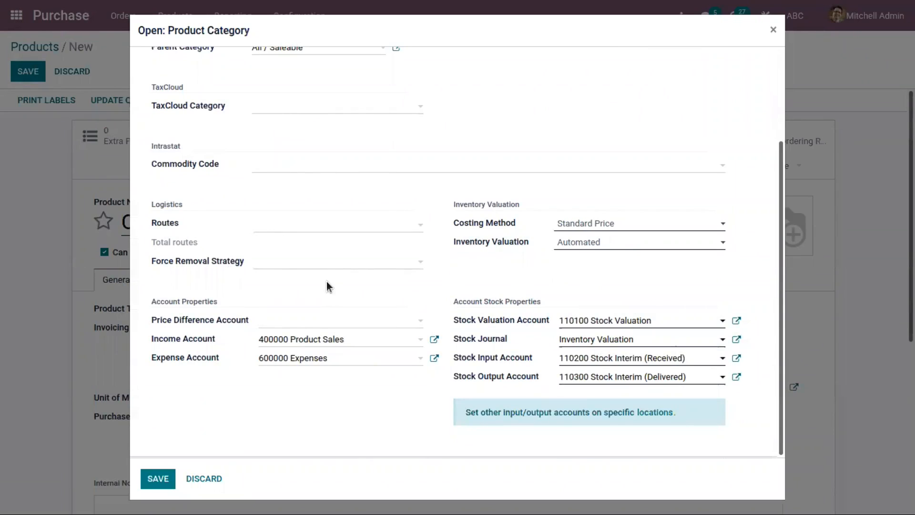
click(161, 477)
click(29, 71)
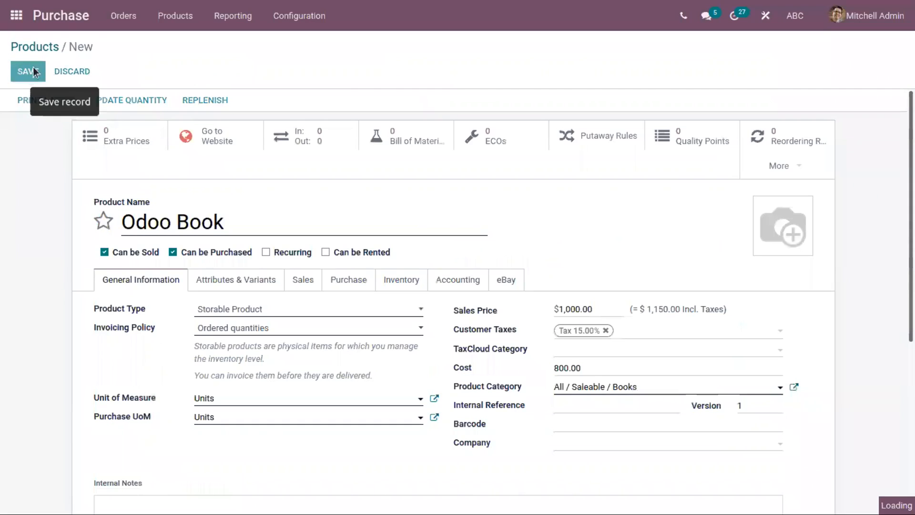
Switch to the Inventory app and open its configuration settings
click(14, 15)
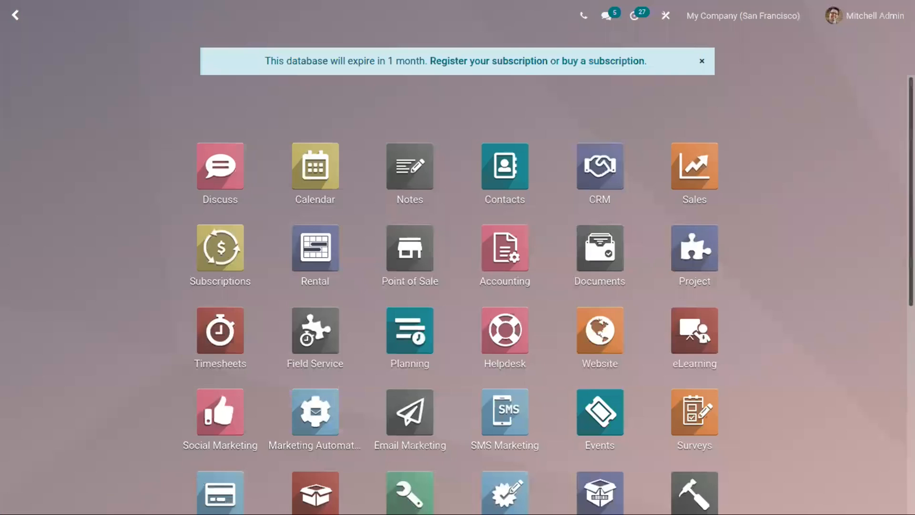
scroll(328, 286, down, 4)
click(323, 290)
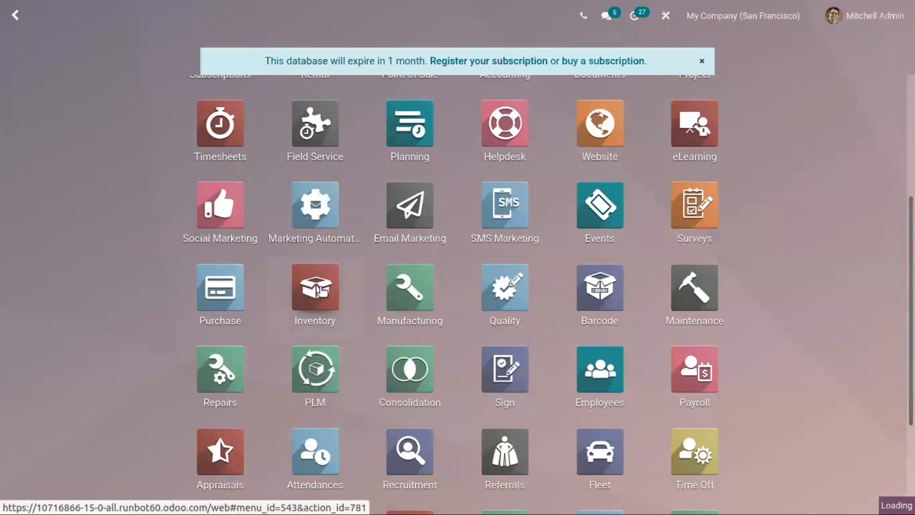
click(365, 15)
click(364, 40)
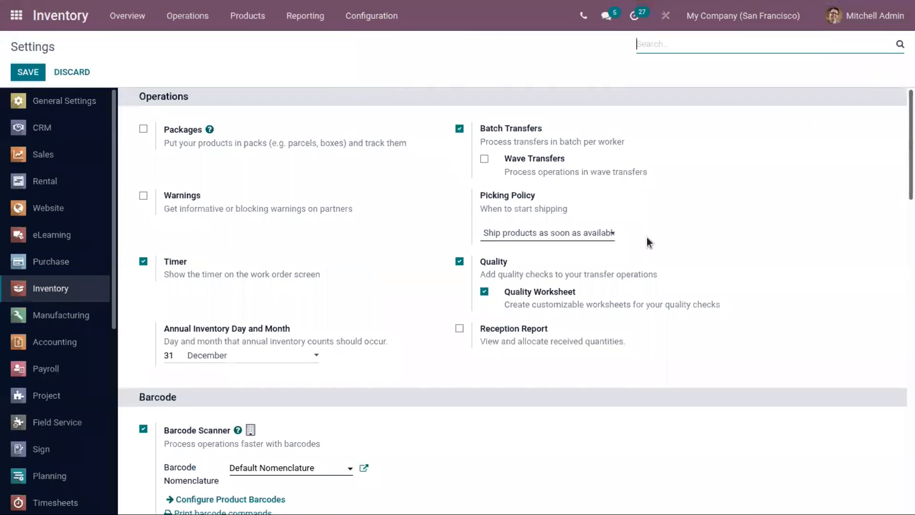
Search the settings for "pack", enable Product Packagings for Inventory and save the settings
scroll(612, 232, down, 9)
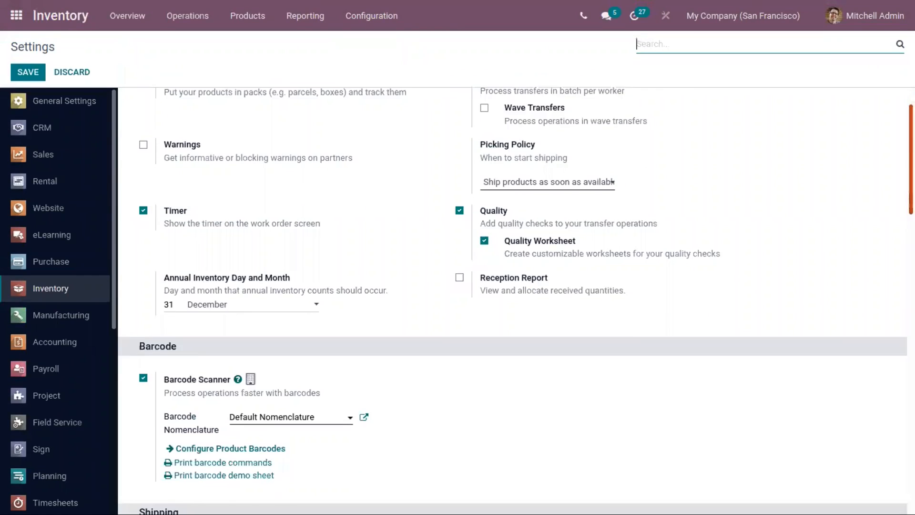
click(675, 42)
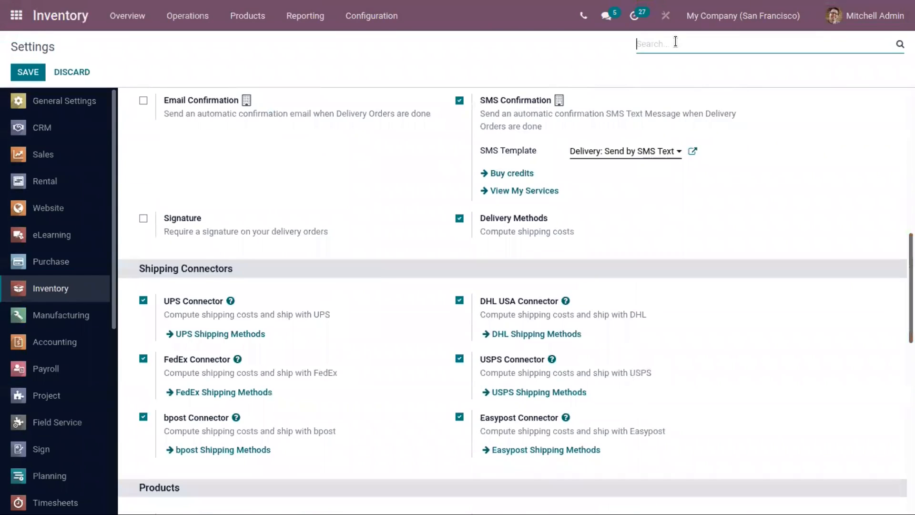
text(pack)
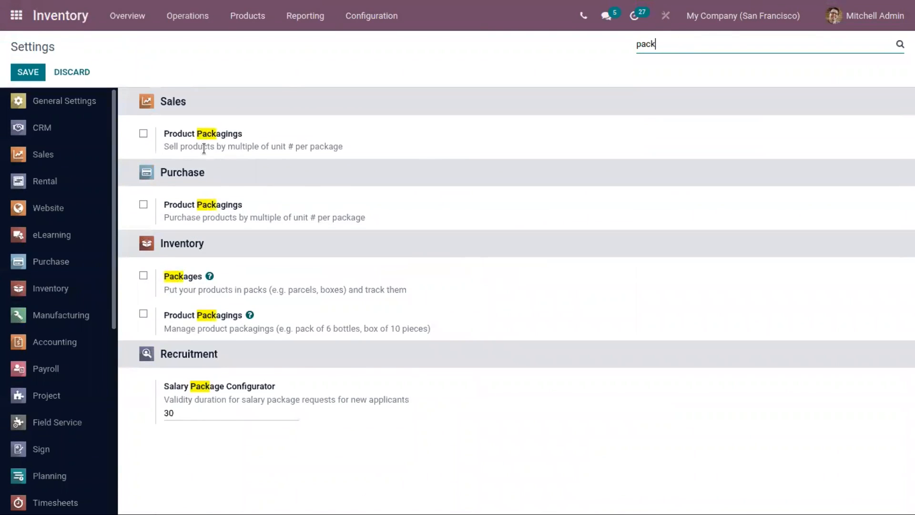
click(143, 314)
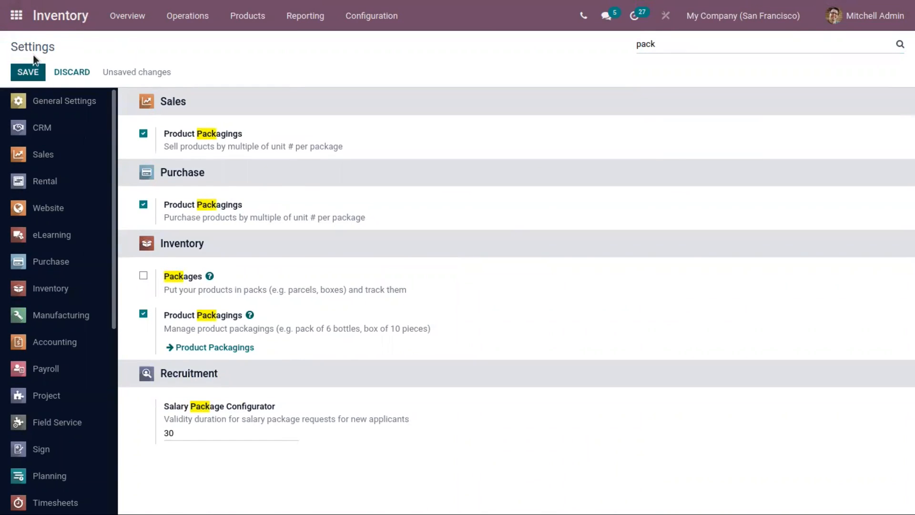
click(35, 75)
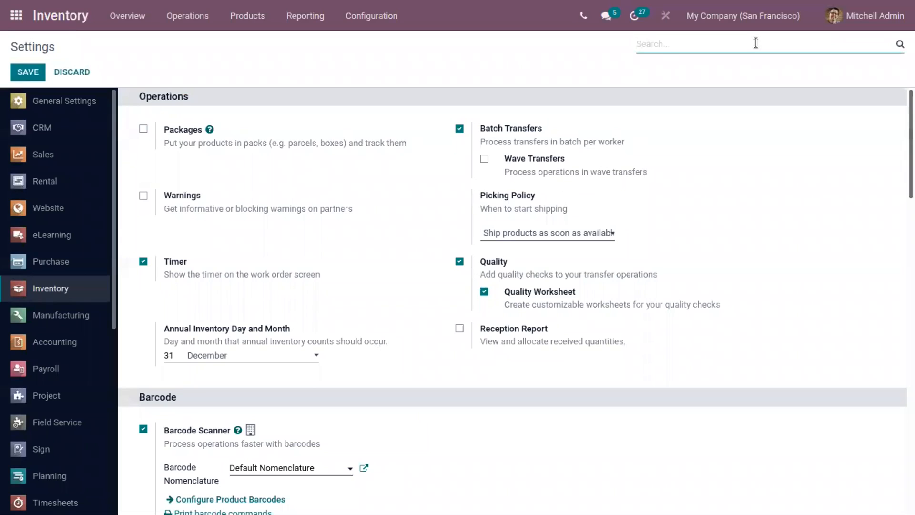
Search the settings for "rou", clear the search, enable Multi-Step Routes under Warehouse in the Inventory settings and save
text(rou)
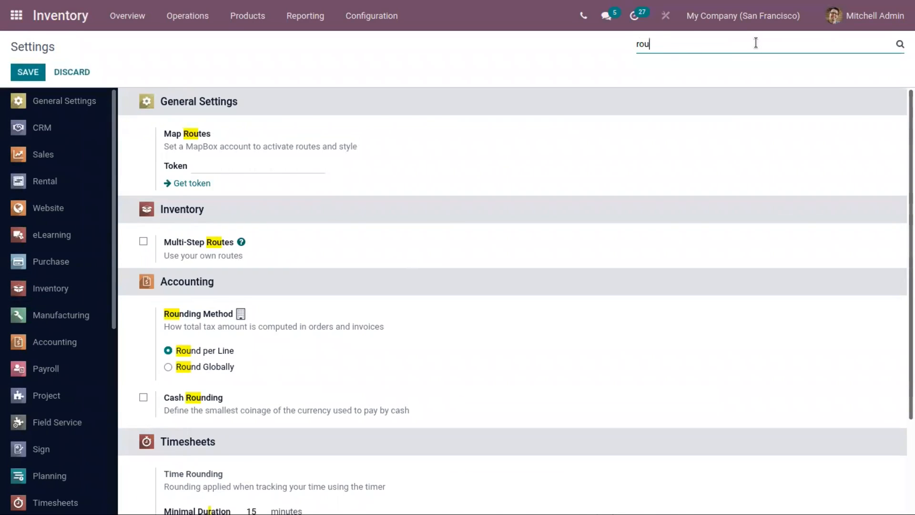
key(BackSpace)
key(BackSpace)
key(BackSpace)
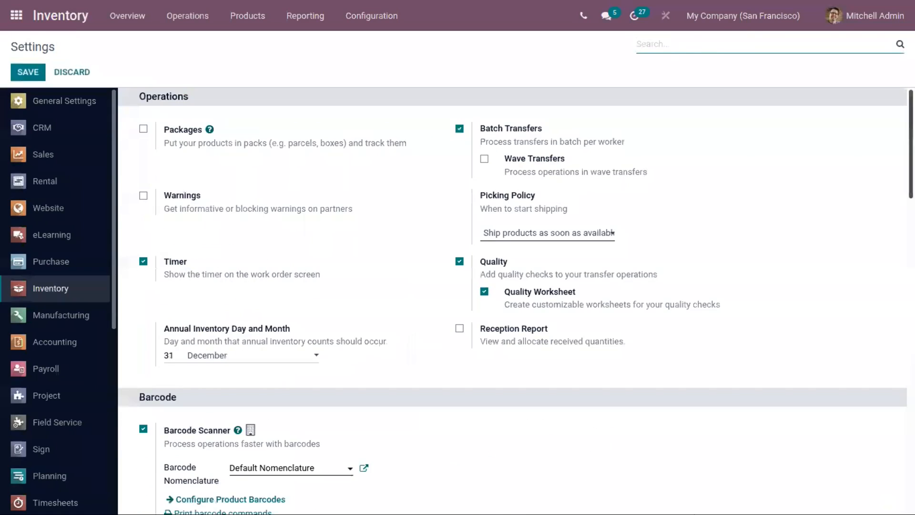
scroll(512, 301, down, 15)
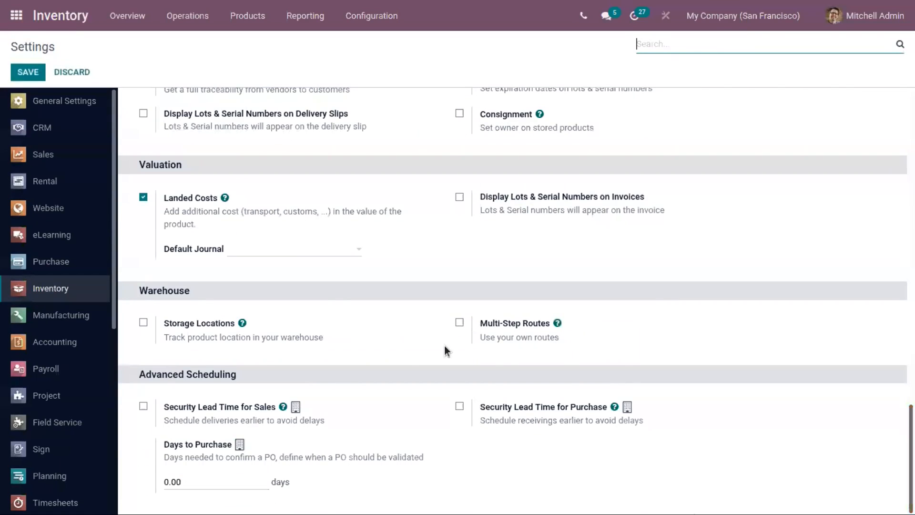
click(460, 322)
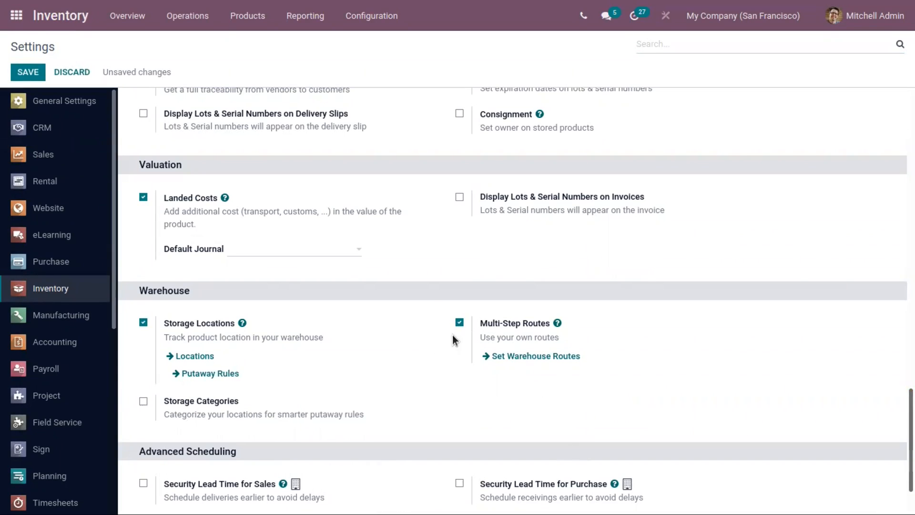
click(30, 71)
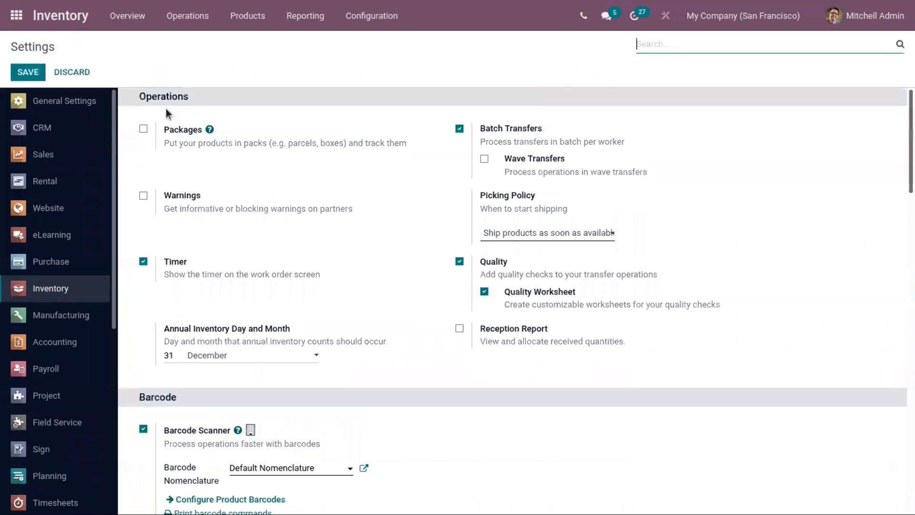
Switch to the Purchase app and open the All / Saleable / Books product category for editing
click(16, 15)
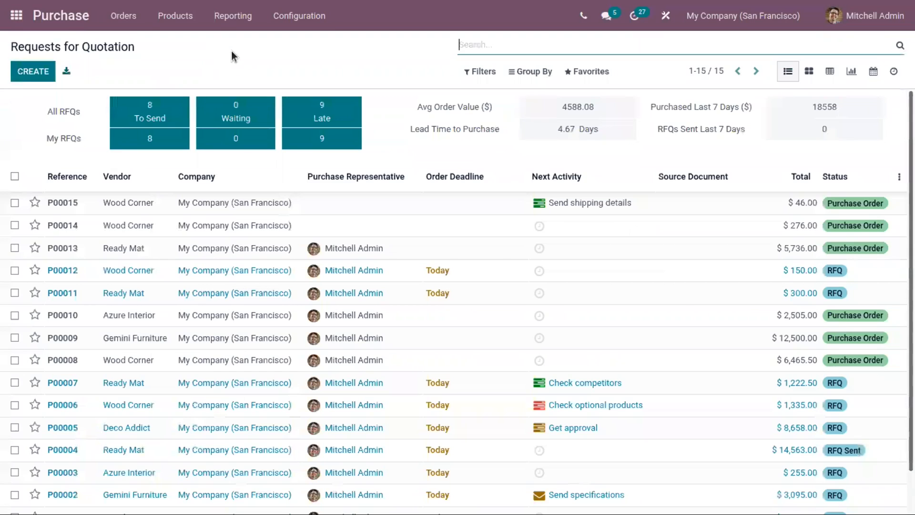
click(315, 11)
click(323, 128)
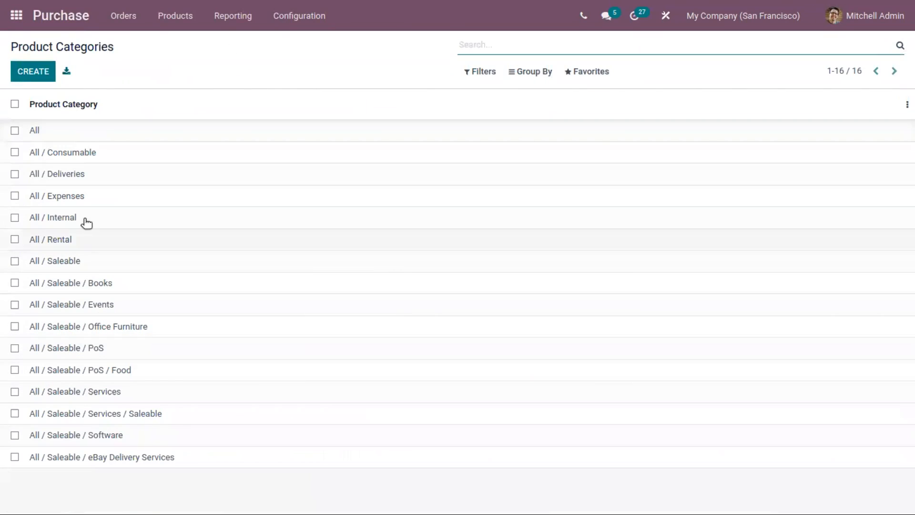
click(107, 285)
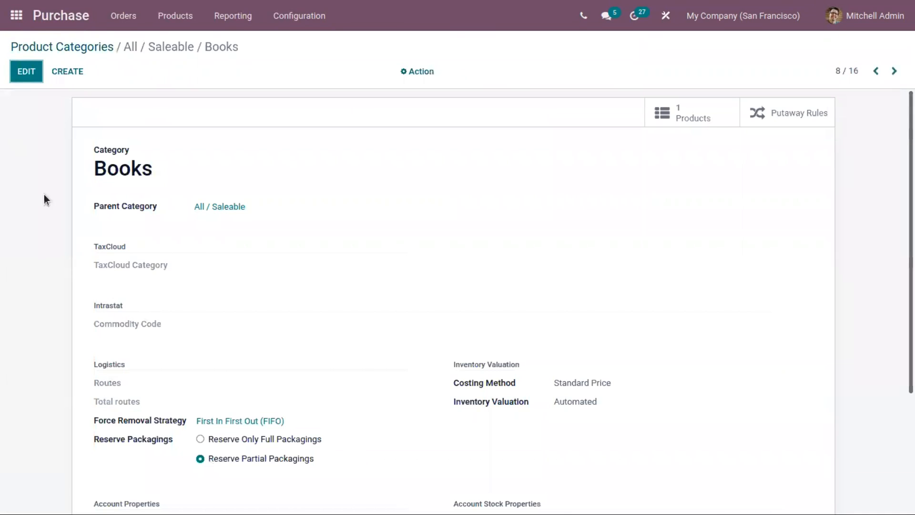
click(34, 72)
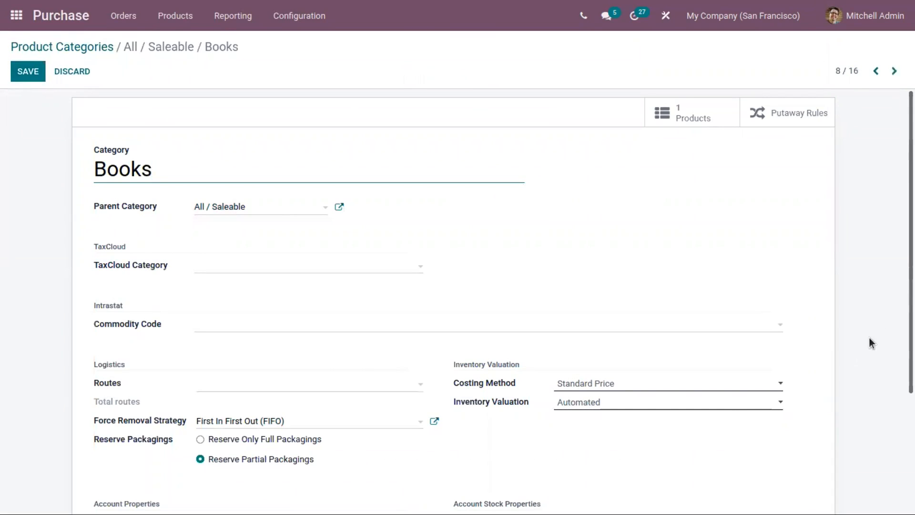
Assign the Dropship route to the Books category and save it
scroll(545, 355, down, 3)
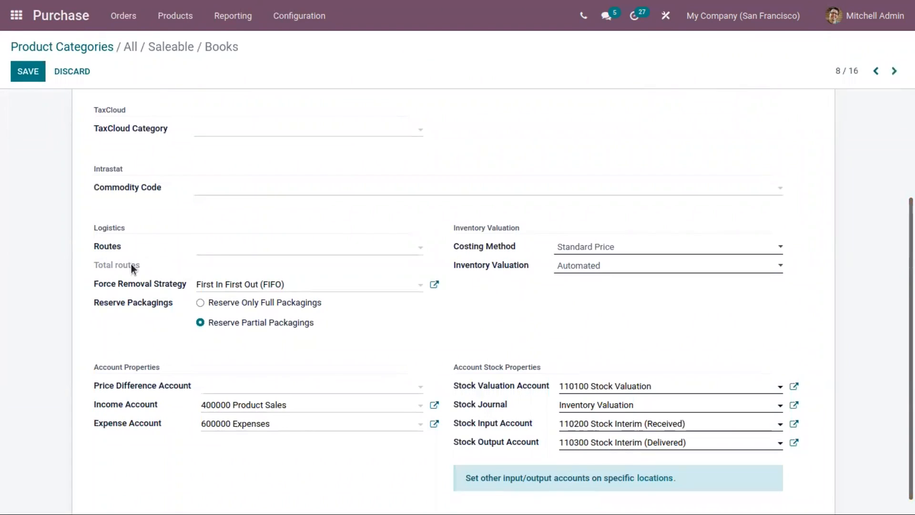
click(212, 252)
click(144, 326)
click(227, 246)
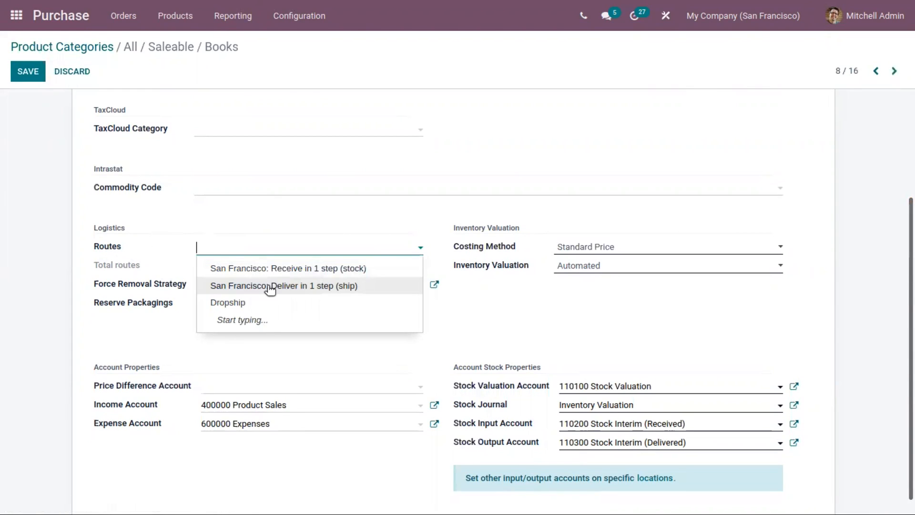
click(239, 247)
click(233, 251)
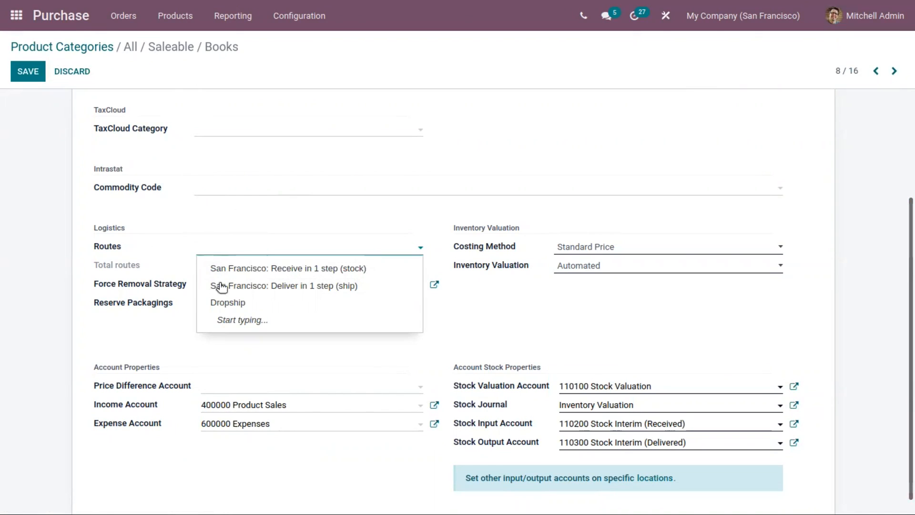
click(223, 302)
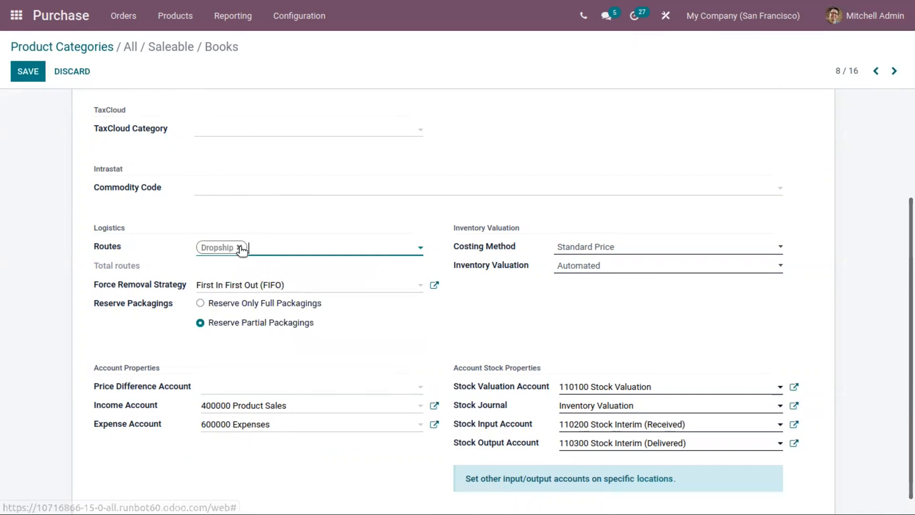
scroll(21, 93, up, 2)
click(28, 73)
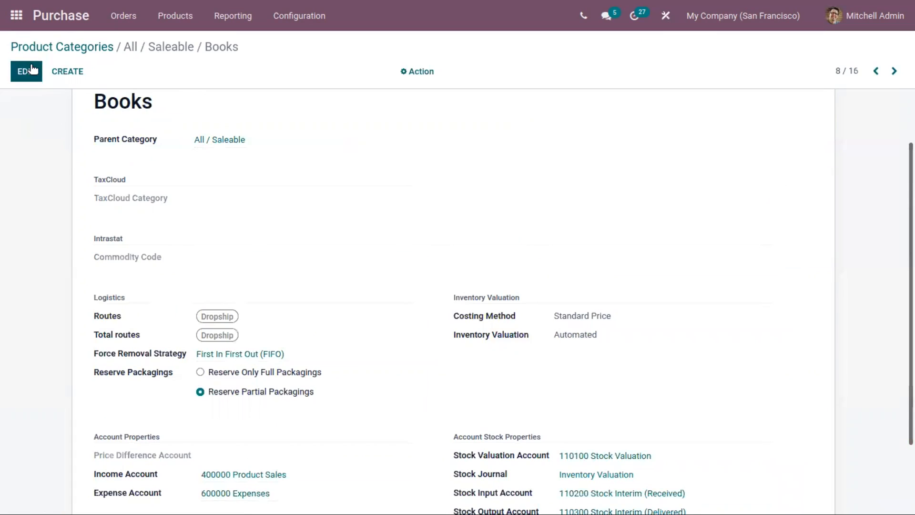
Add the San Francisco routes Receive in 1 step (stock) and Deliver in 1 step (ship) to the Books category
click(31, 70)
click(270, 316)
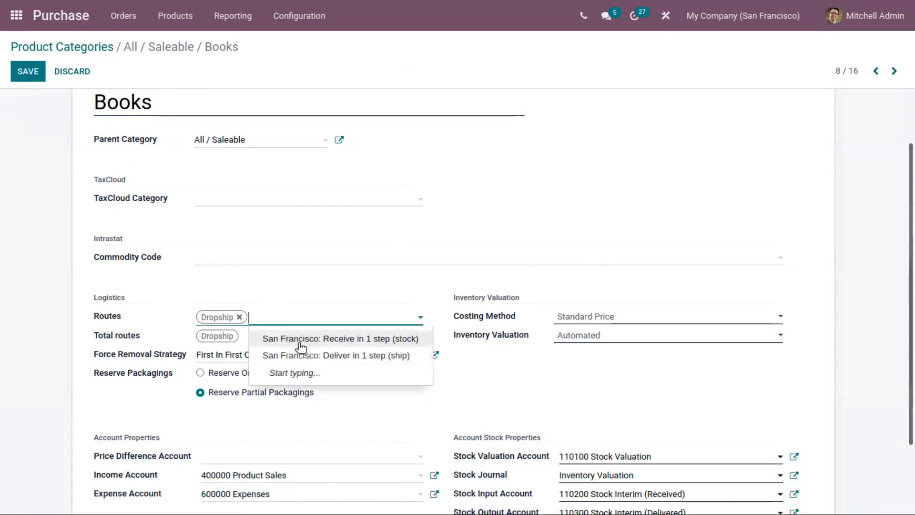
click(358, 339)
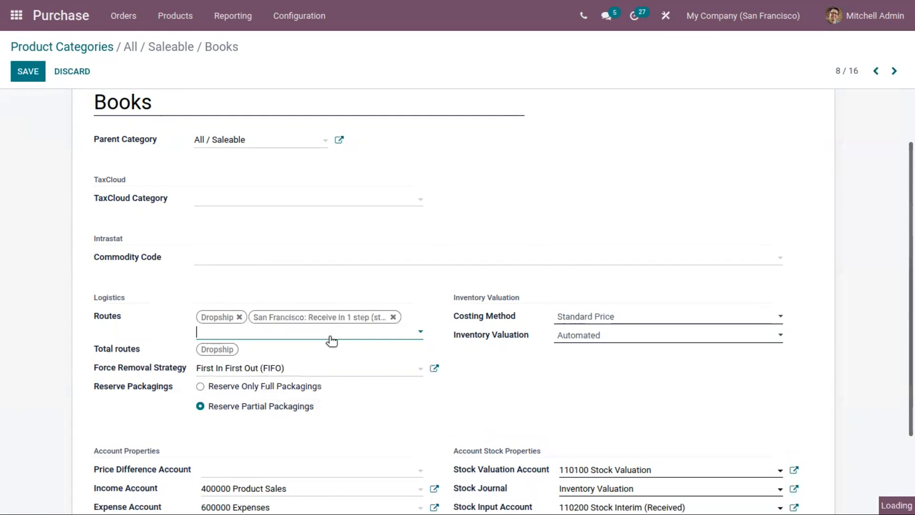
click(330, 336)
click(316, 350)
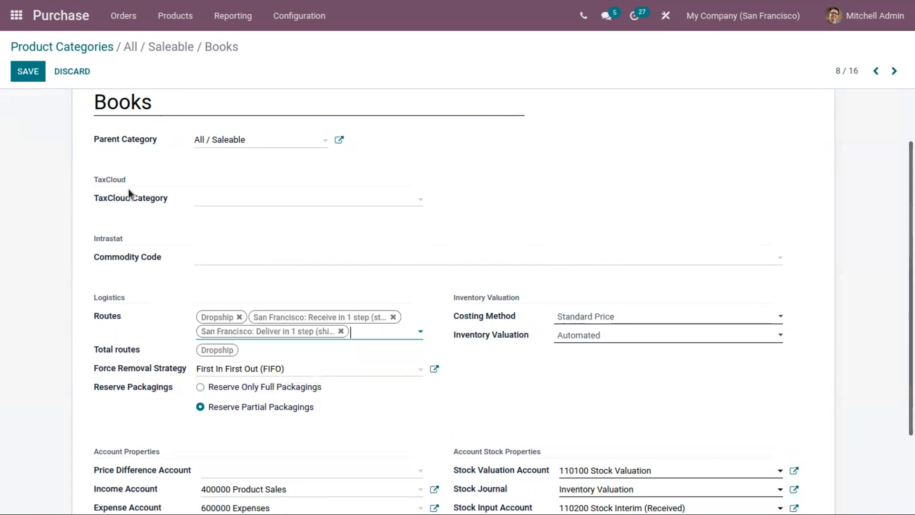
Remove all routes from the Books category and save it
click(340, 331)
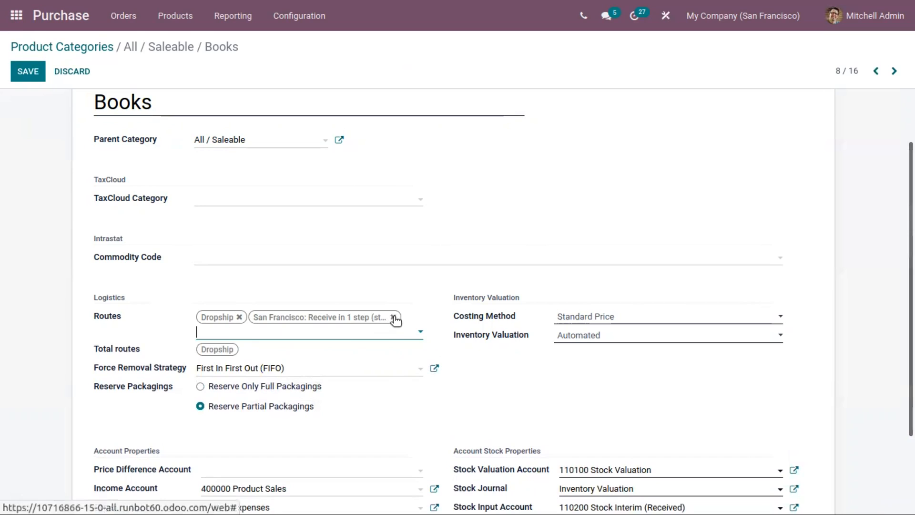
click(239, 317)
click(340, 317)
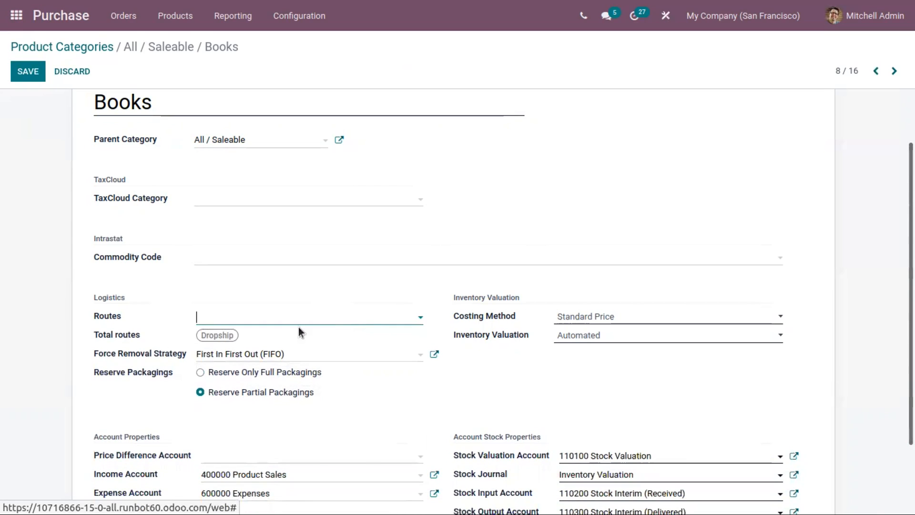
click(28, 75)
Set the Books category's Reserve Packagings option to Reserve Only Full Packagings and save the category
click(27, 75)
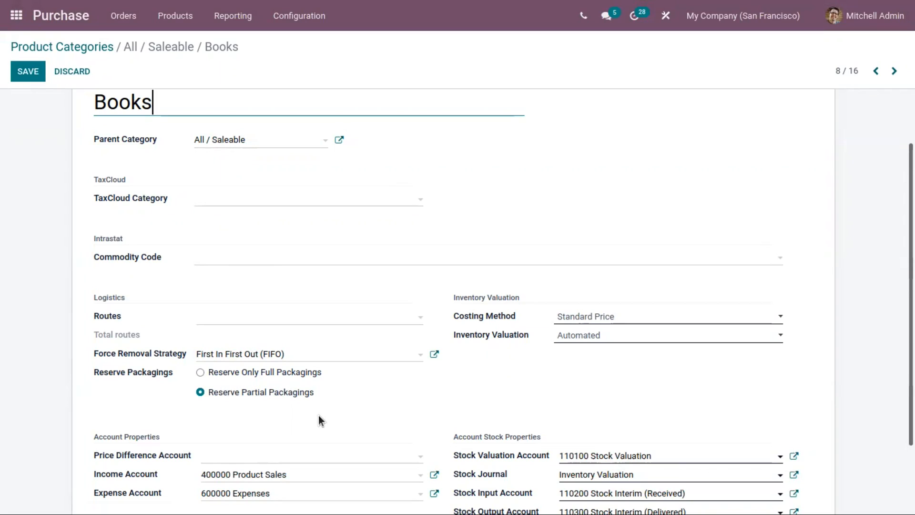
click(247, 371)
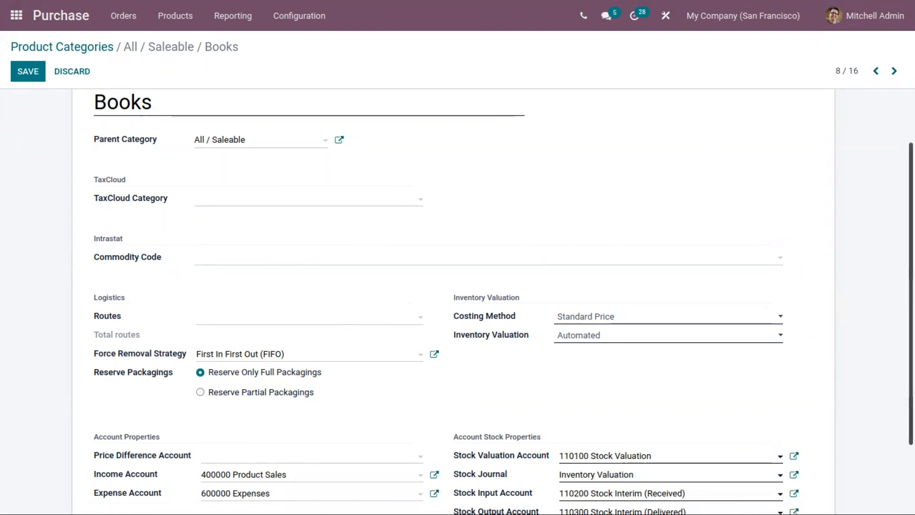
scroll(833, 296, up, 2)
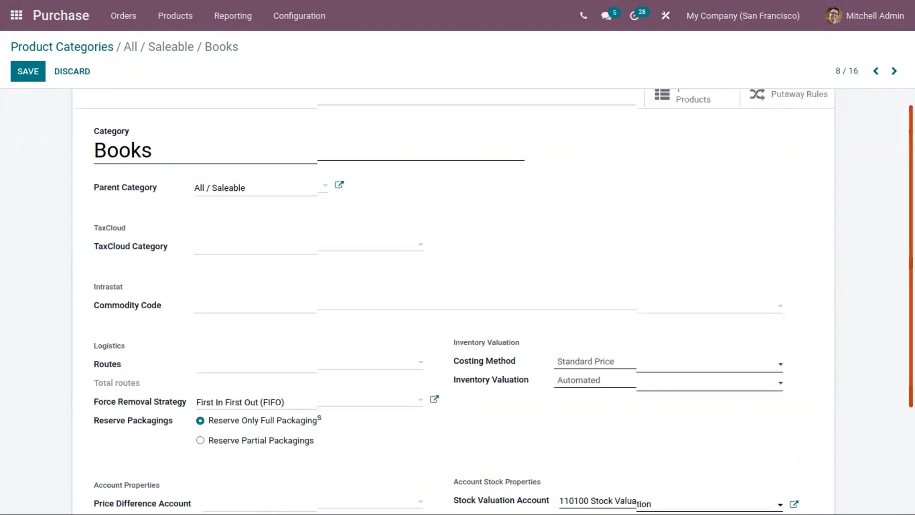
click(27, 70)
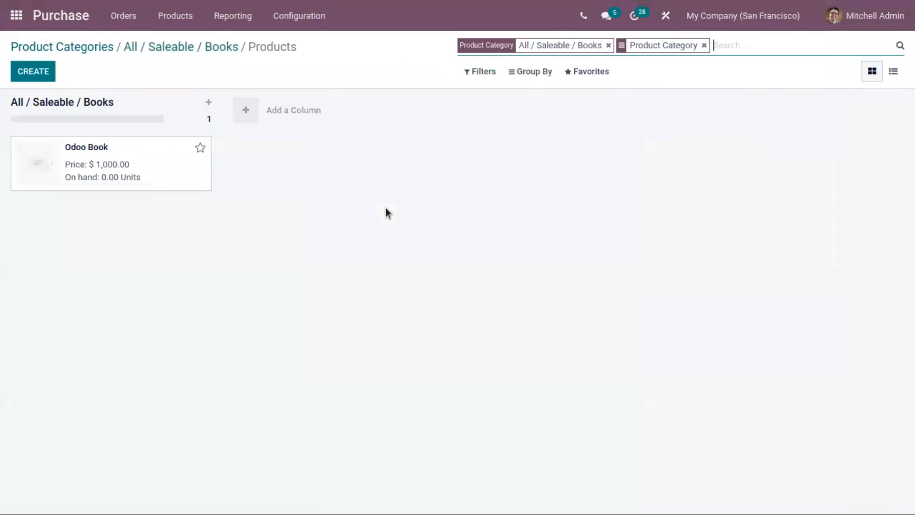
Open the Odoo Book product from the Books category's product list, review its general information in edit mode and save it
click(156, 167)
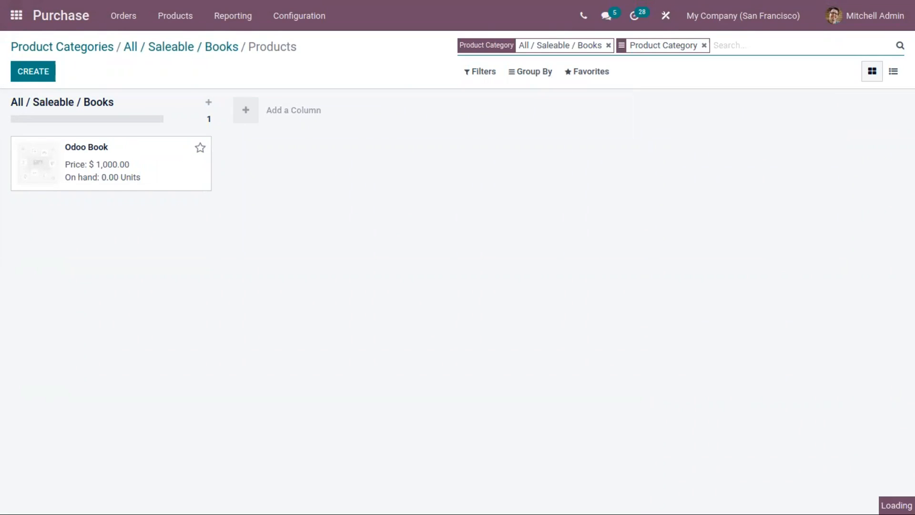
scroll(458, 285, down, 3)
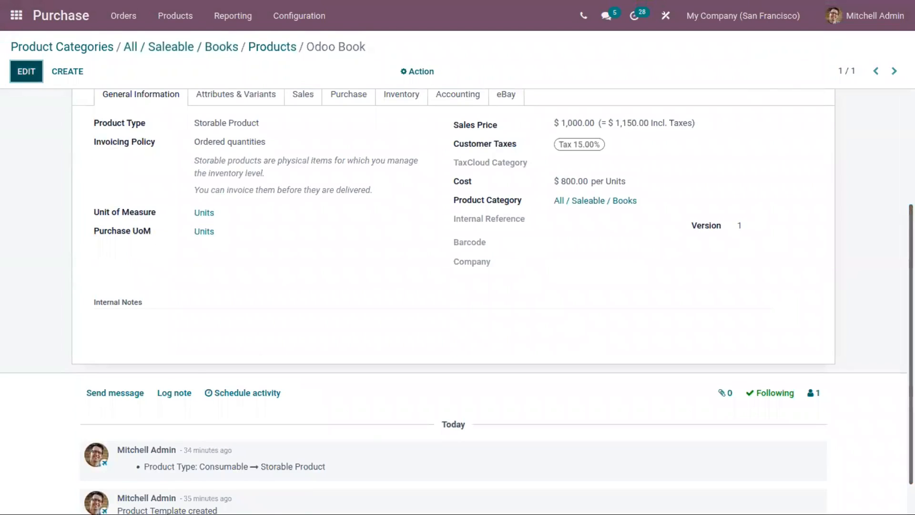
click(27, 71)
mouse_move(911, 277)
mouse_down()
mouse_move(911, 248)
mouse_move(910, 261)
mouse_up()
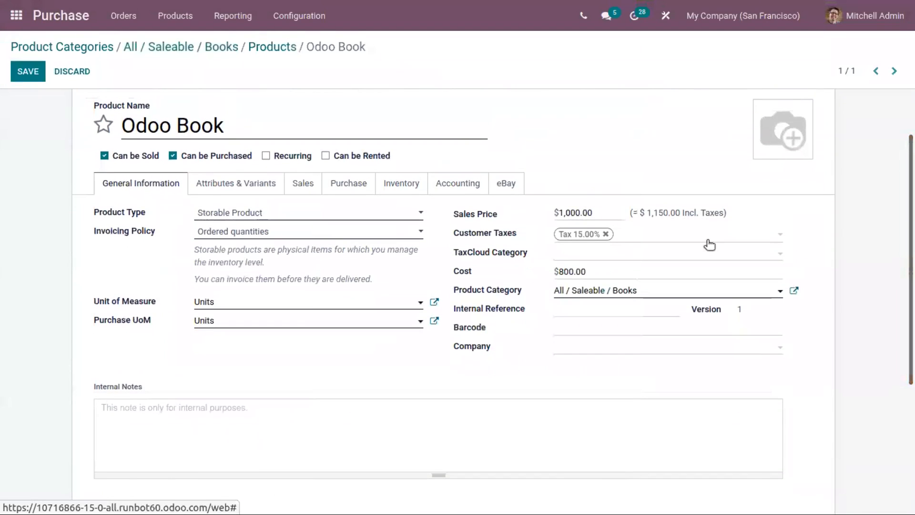
click(33, 74)
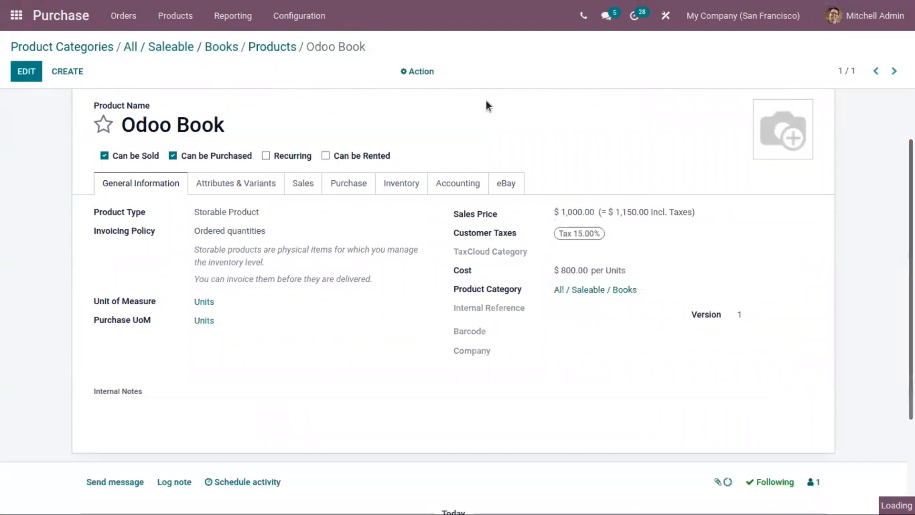
Create a new purchase order with Azure Interior as the vendor
click(125, 16)
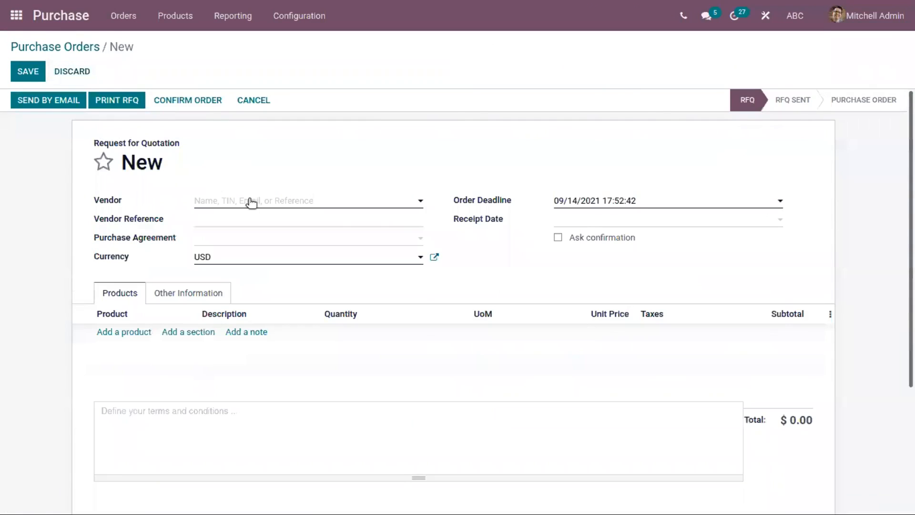
click(249, 201)
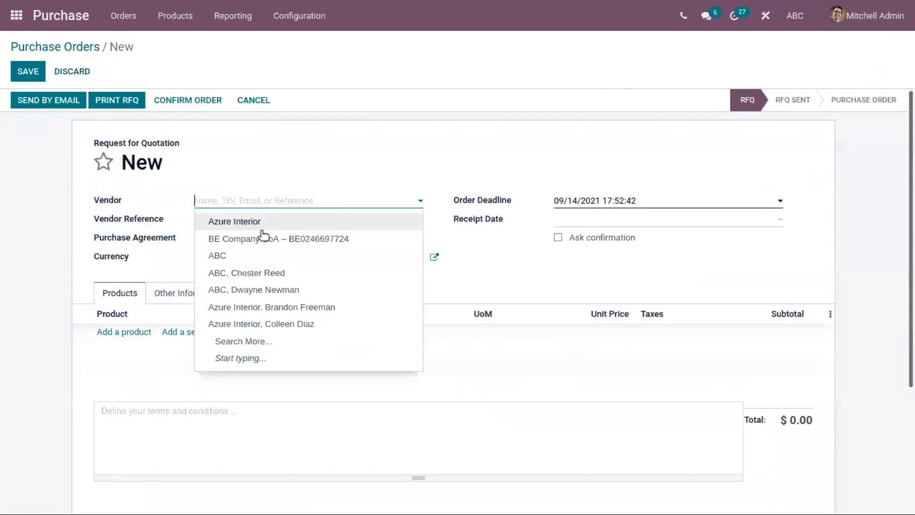
click(258, 222)
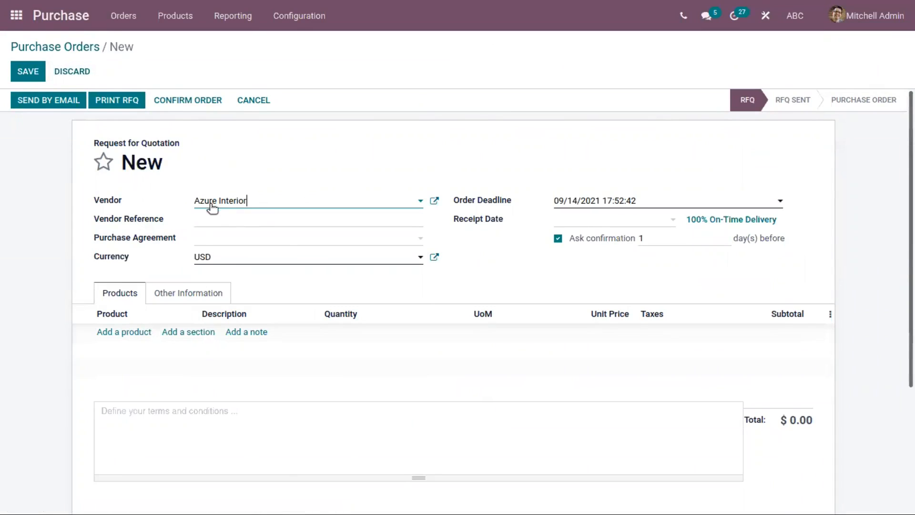
Add an Odoo Book product line to the request for quotation, check its unit price and confirm the order
click(134, 334)
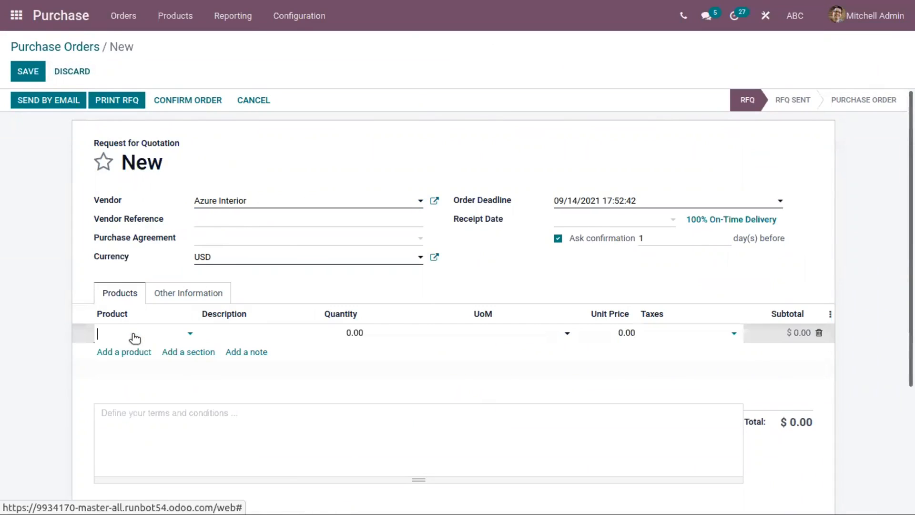
text(odo)
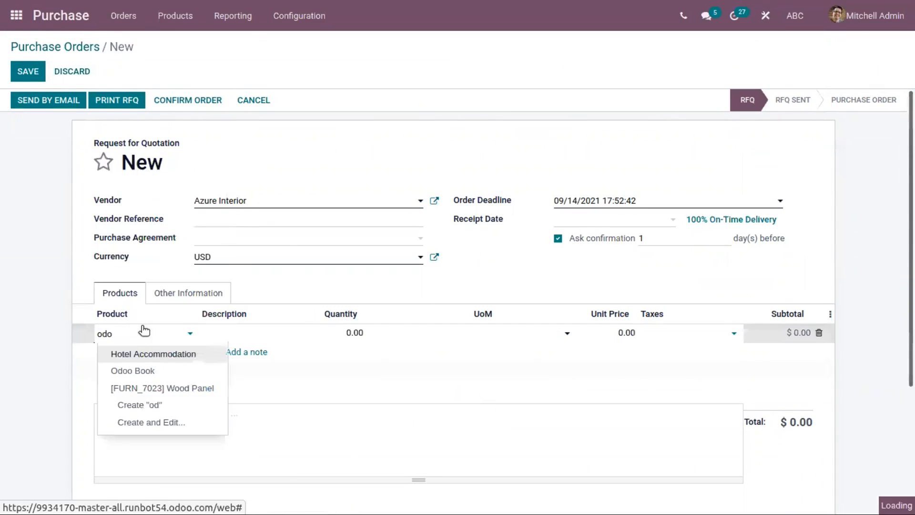
click(161, 355)
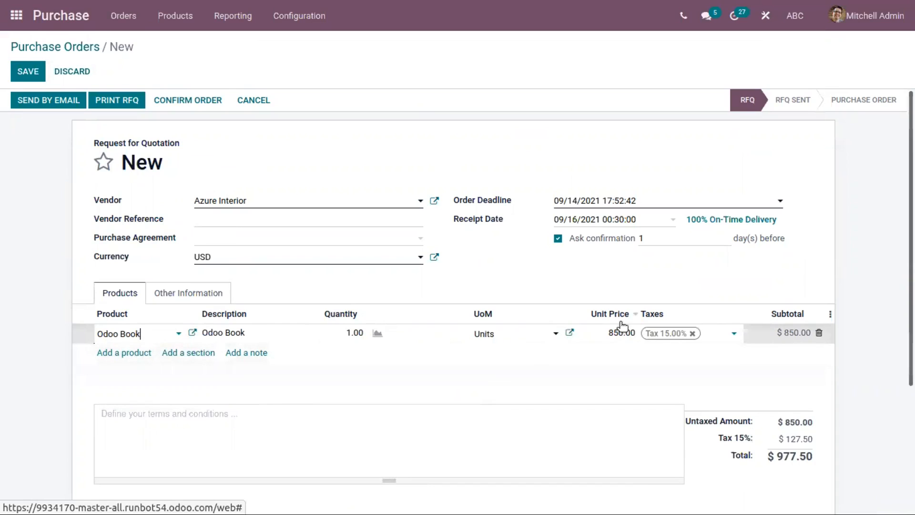
drag(608, 332, 636, 332)
click(474, 259)
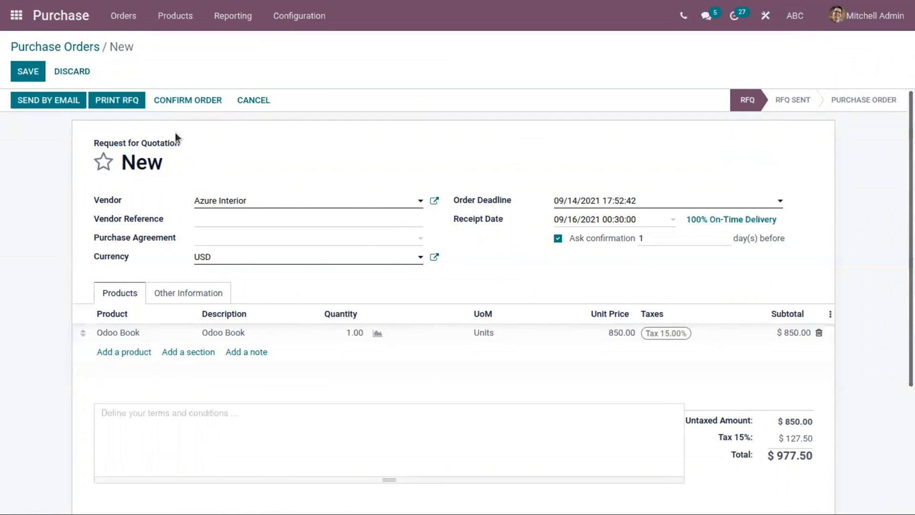
click(191, 105)
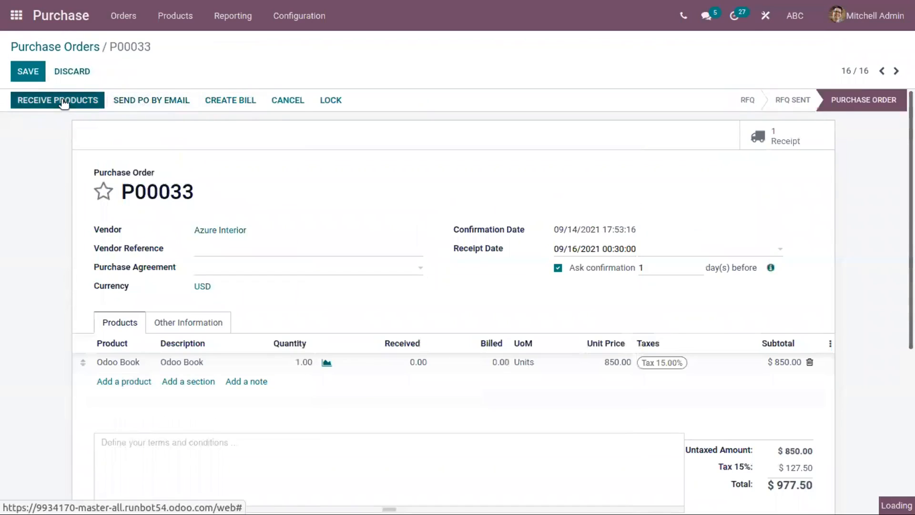
Receive the ordered Odoo Book by validating the receipt as an immediate transfer of all quantities, and return to the purchase order
click(62, 101)
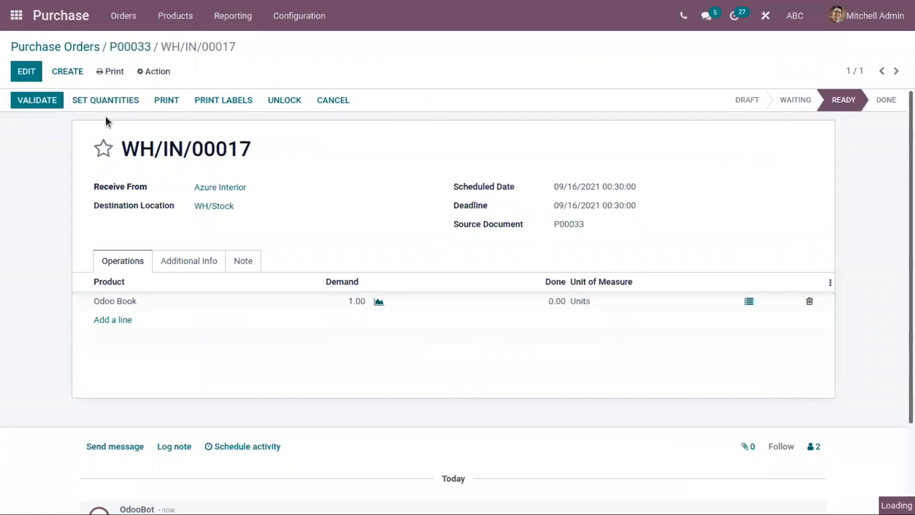
click(50, 102)
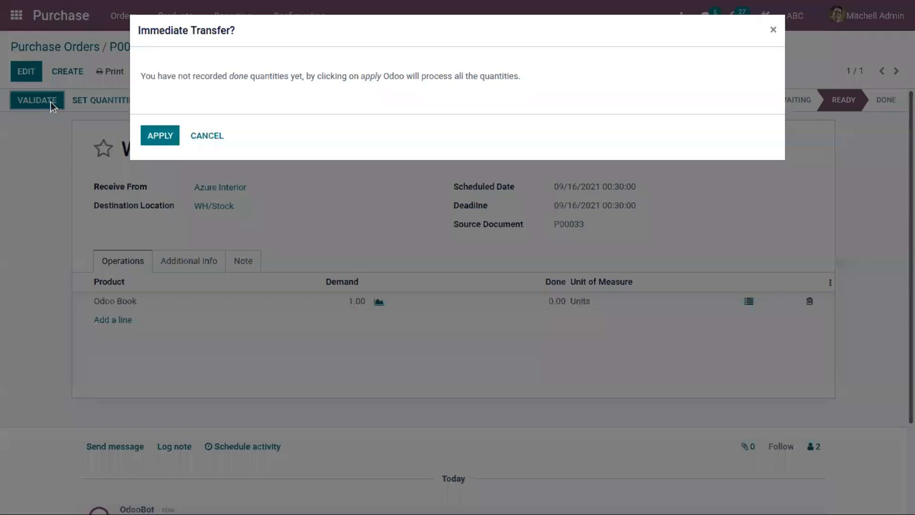
click(156, 129)
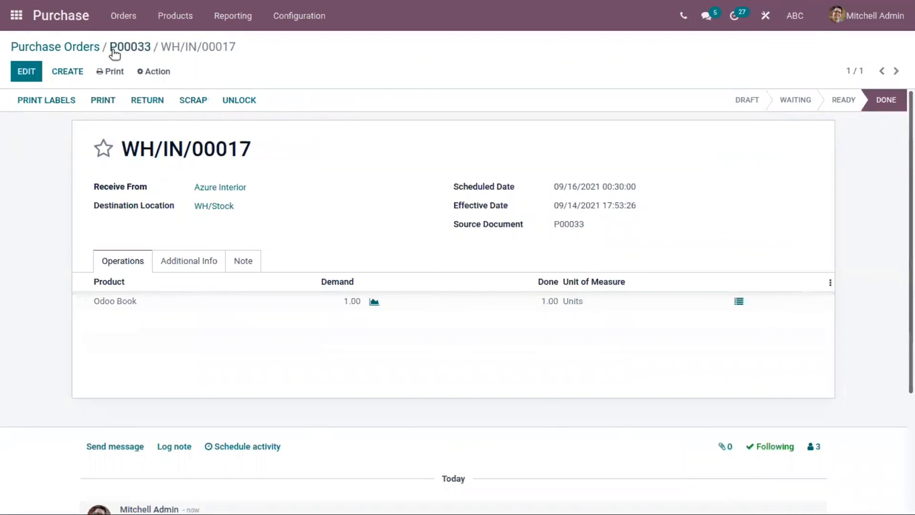
click(123, 52)
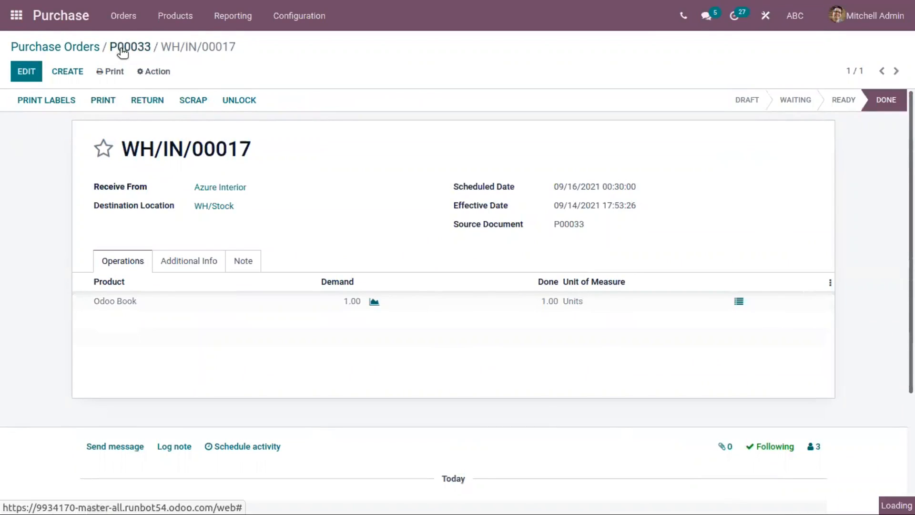
Create a draft vendor bill from the purchase order and examine its journal items before going back to the order
click(62, 101)
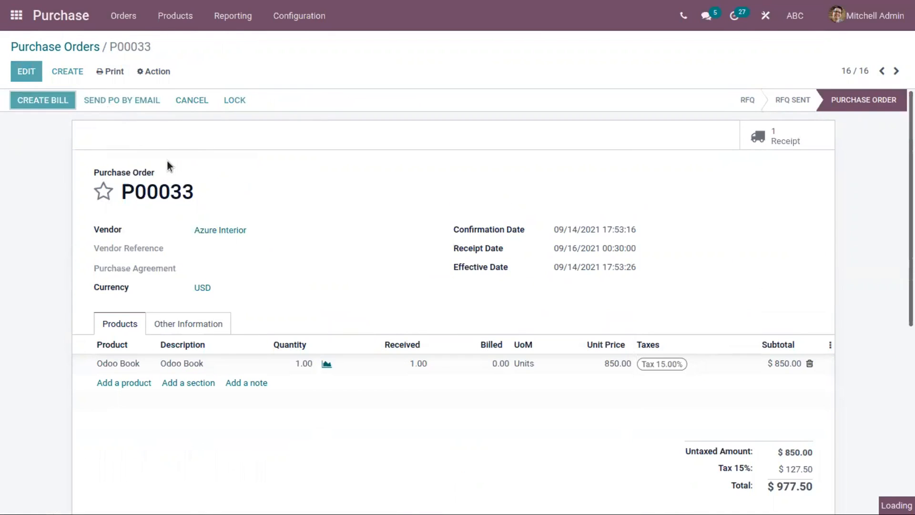
click(44, 106)
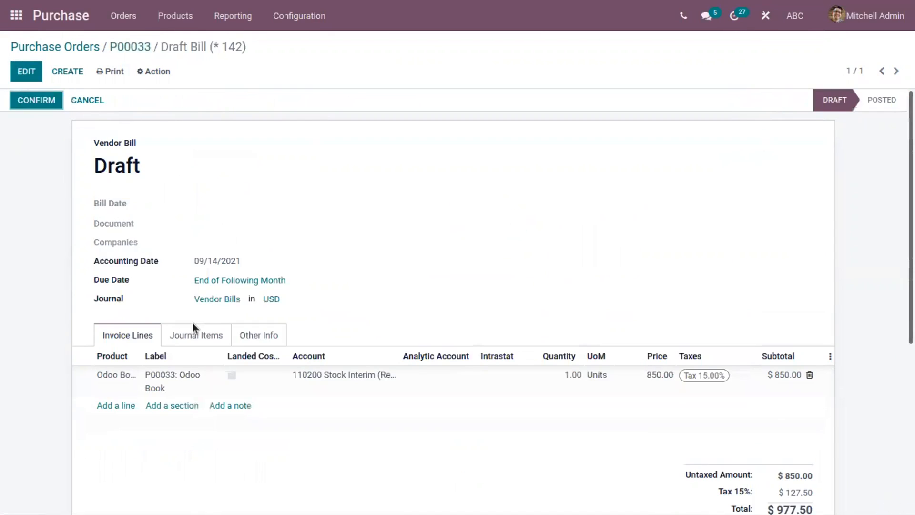
click(191, 337)
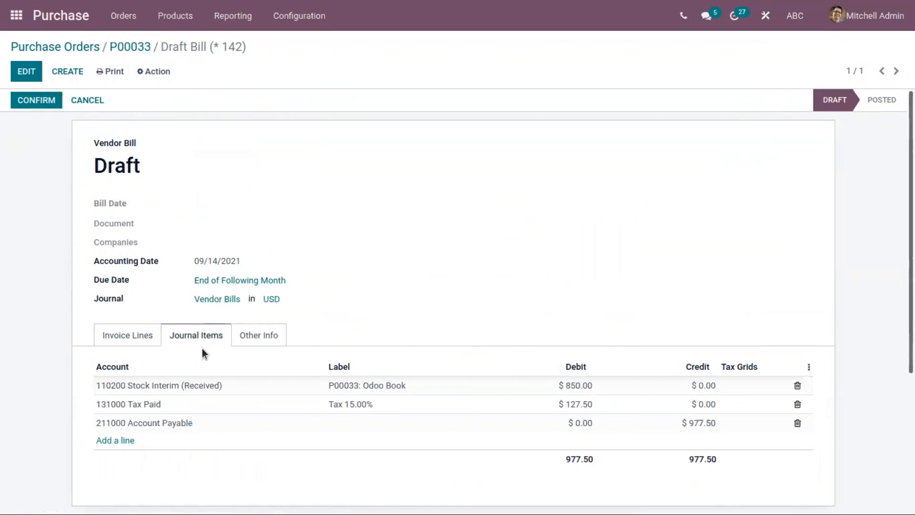
scroll(281, 275, down, 3)
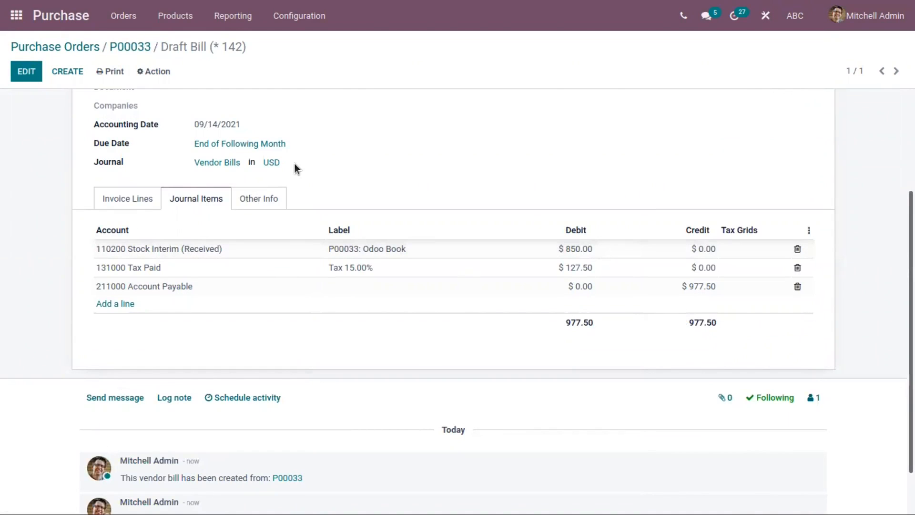
scroll(339, 198, up, 3)
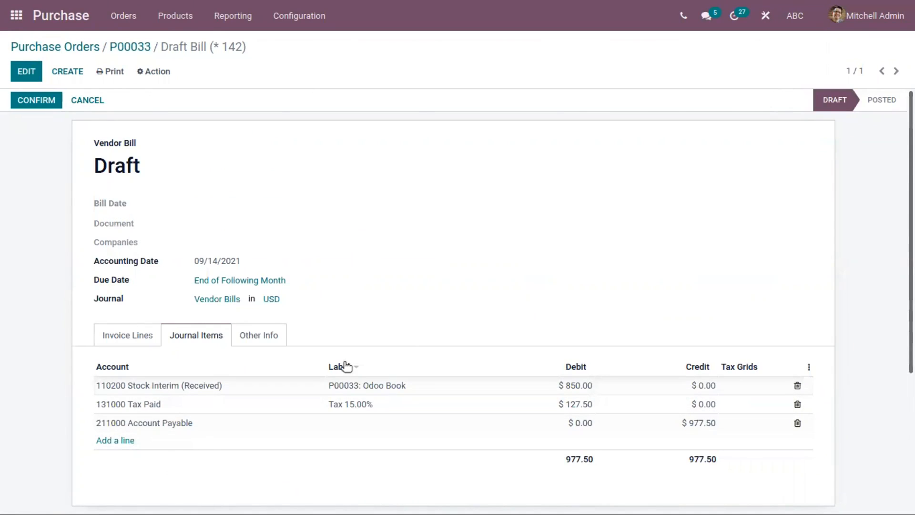
click(138, 52)
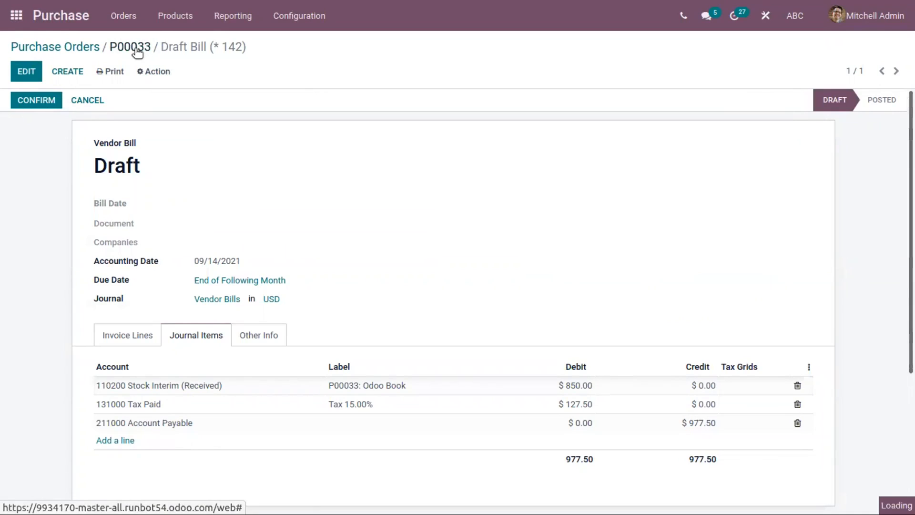